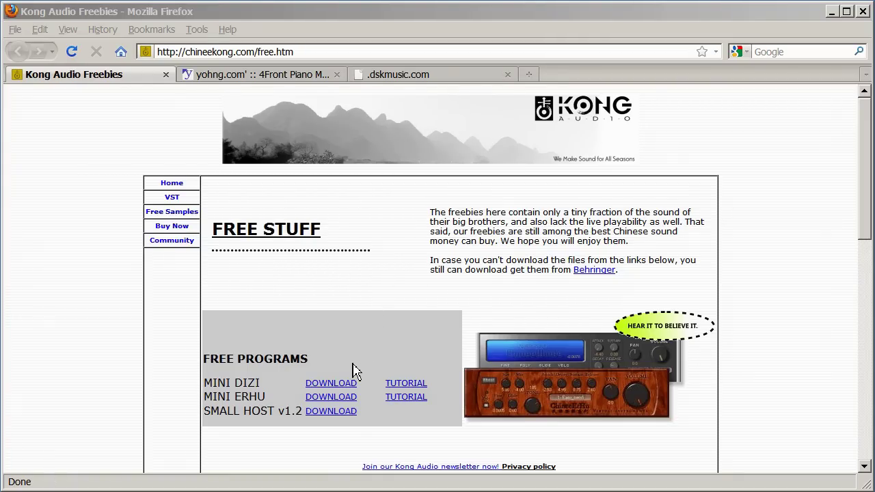
Save Mini_DiZi.rar from Kong Audio and the Windows 4fpiano-win.zip from yohng.com.
left_click(330, 384)
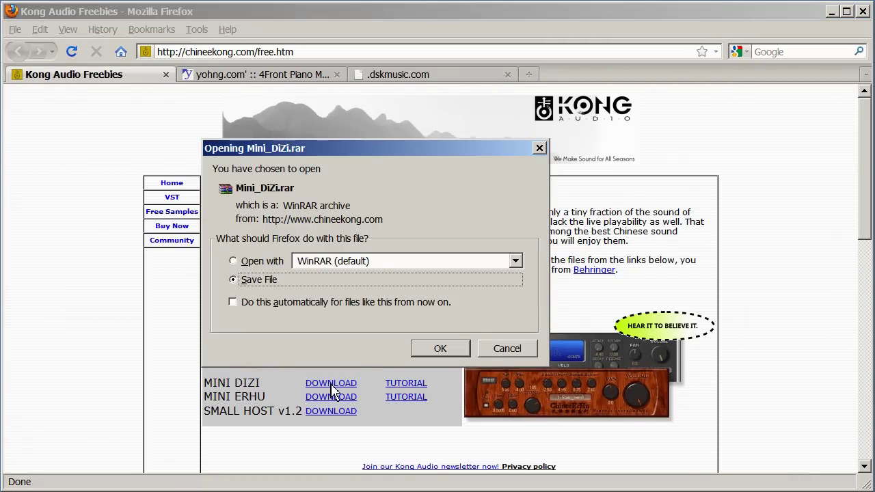
left_click(439, 350)
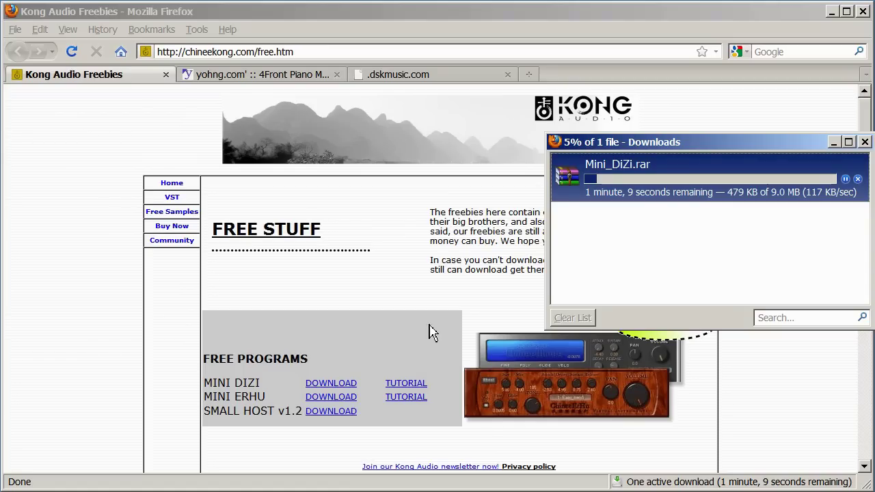
left_click(288, 76)
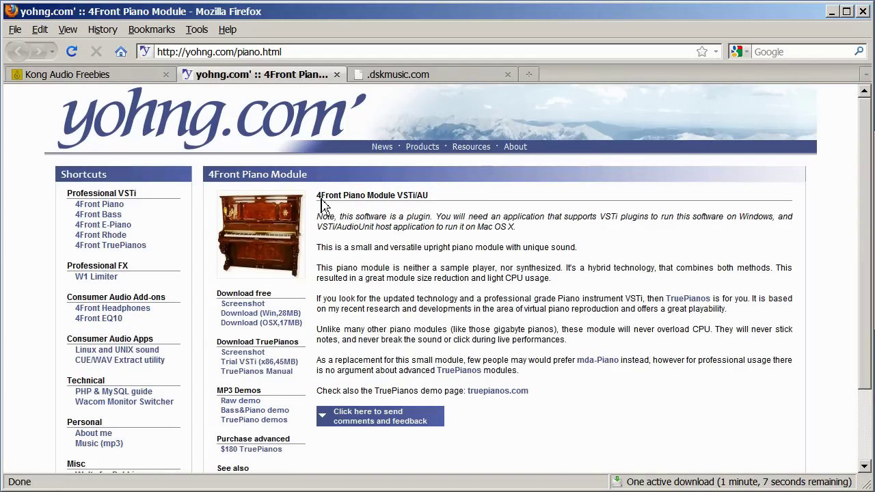
left_click(284, 314)
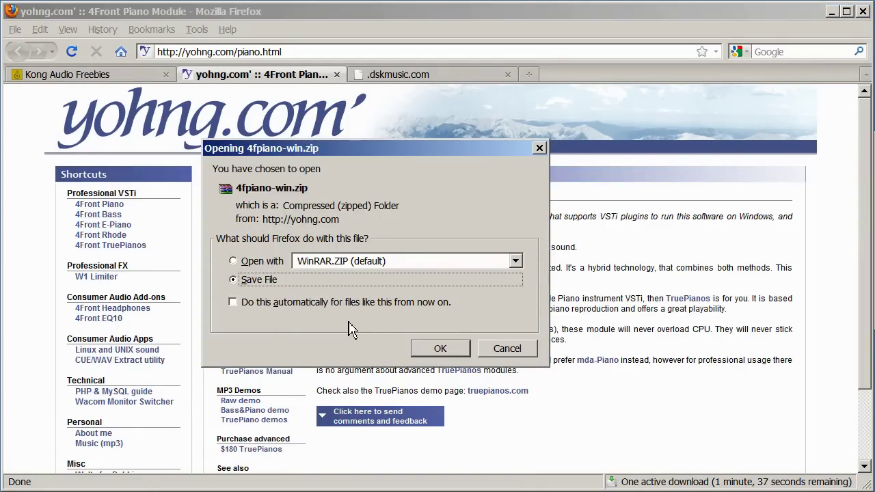
left_click(435, 348)
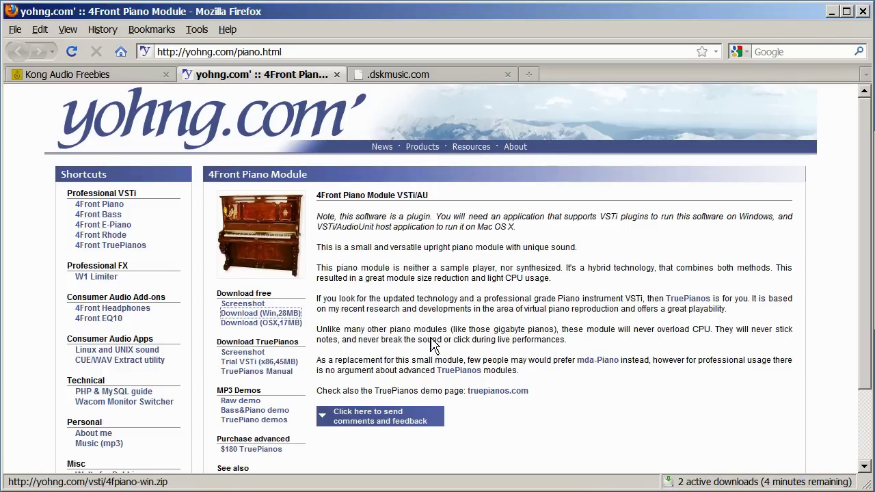
Download DSK Strings.zip from DSK Music's downloads with captcha PHA5 via Regular download, then return to dskmusic.com.
left_click(442, 76)
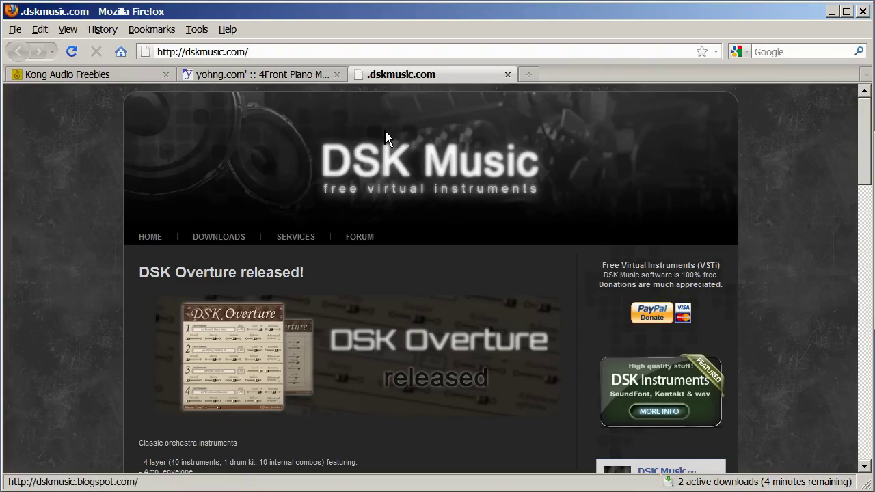
left_click(243, 242)
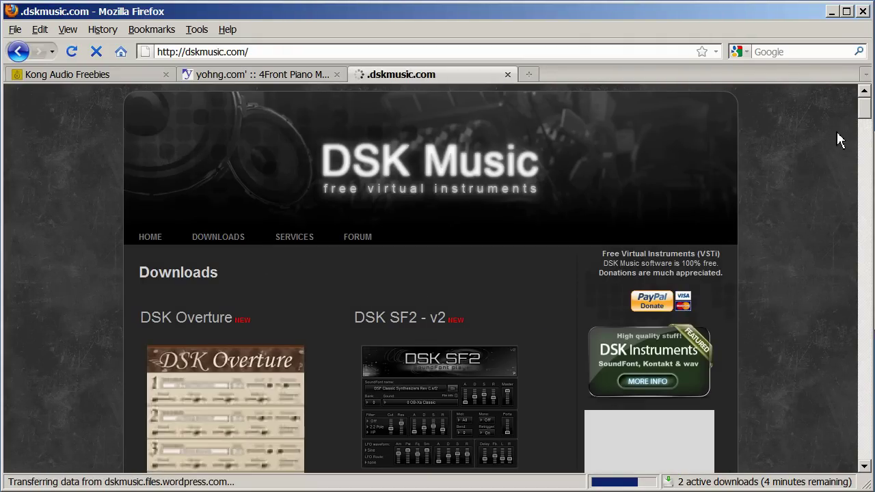
left_click_drag(867, 117, 871, 397)
left_click(419, 362)
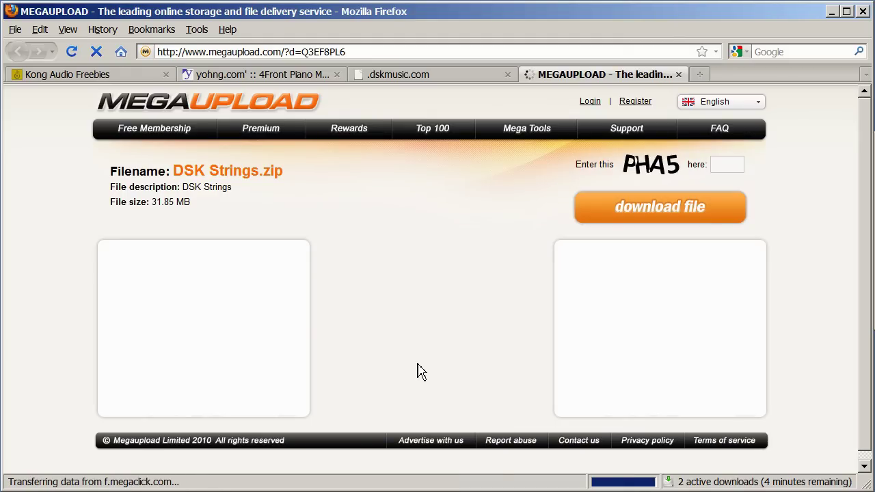
left_click(725, 169)
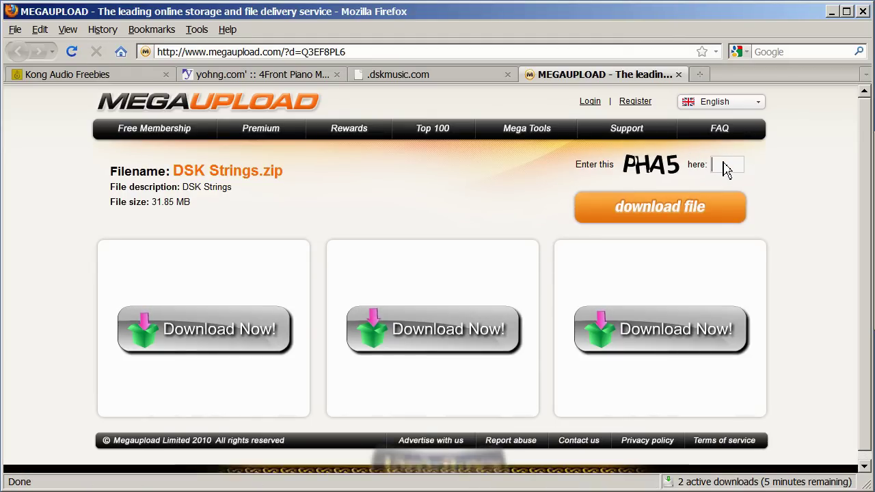
type("PH")
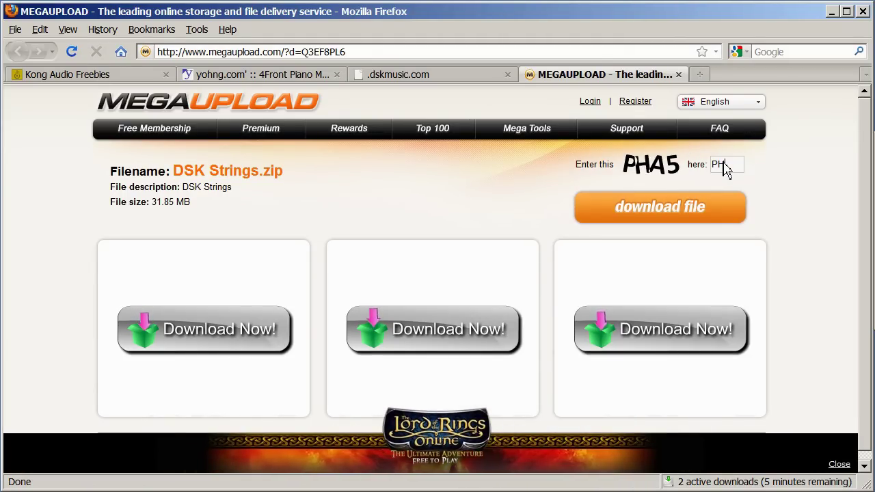
type("A5")
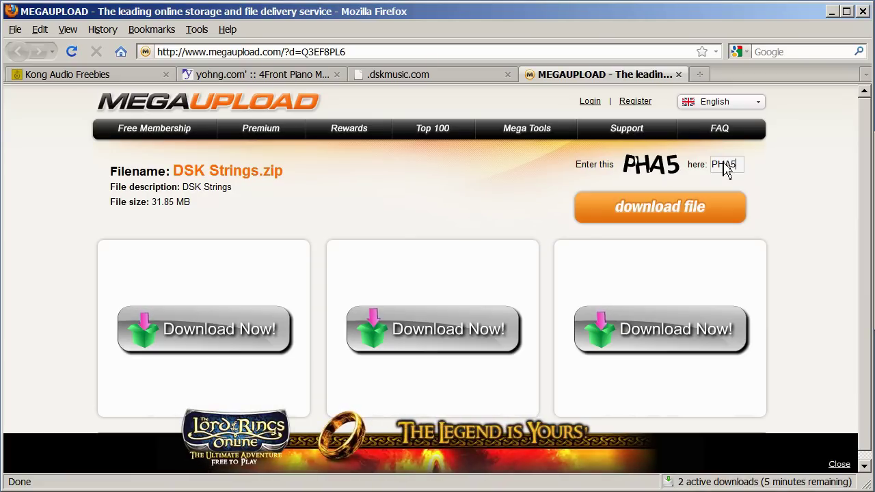
left_click(699, 215)
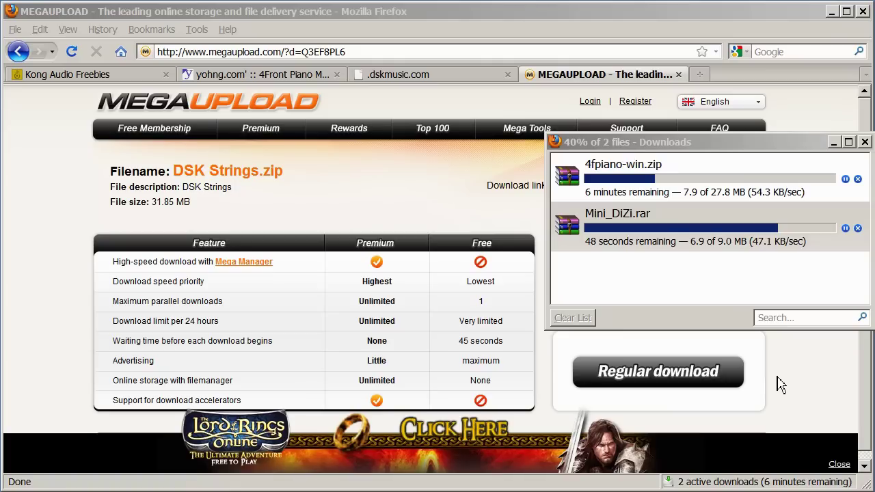
left_click(649, 386)
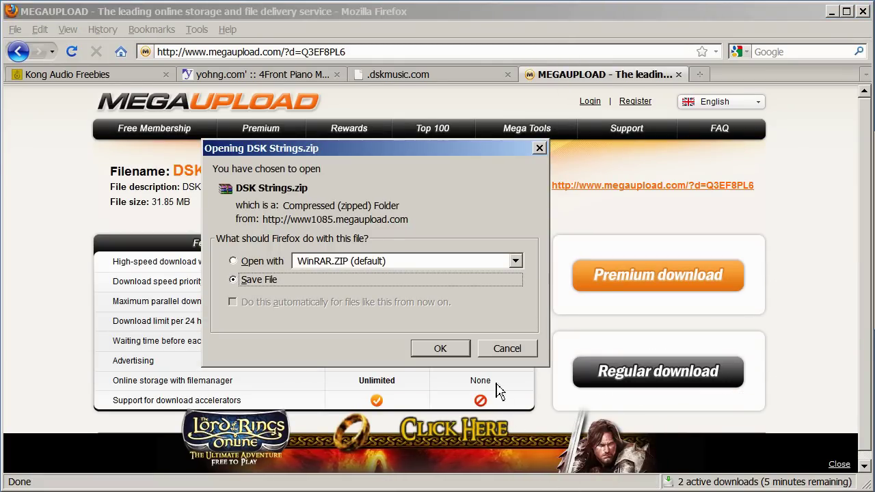
left_click(440, 350)
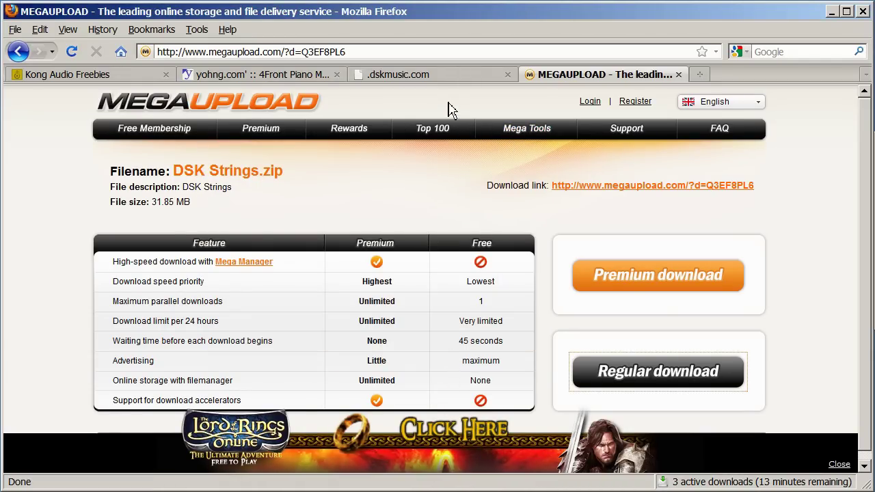
left_click(430, 75)
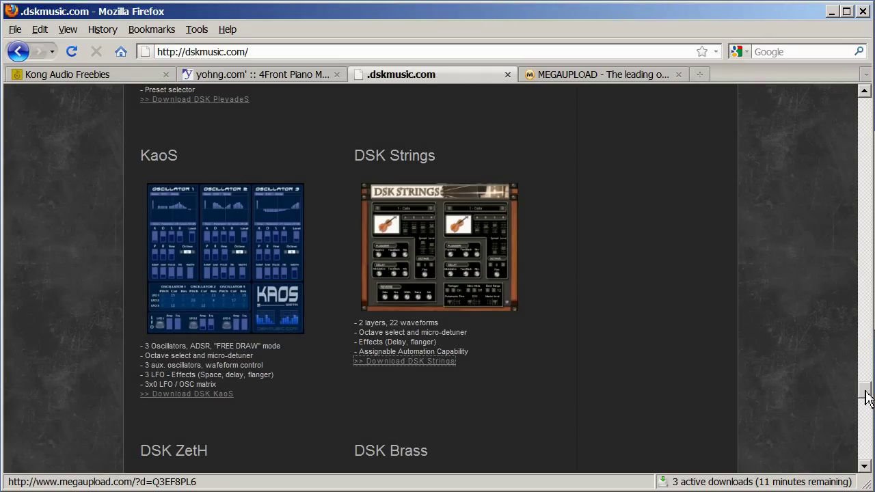
Request DSK Brass.zip using captcha DHU7 and choose the Regular download.
left_click_drag(867, 399, 867, 407)
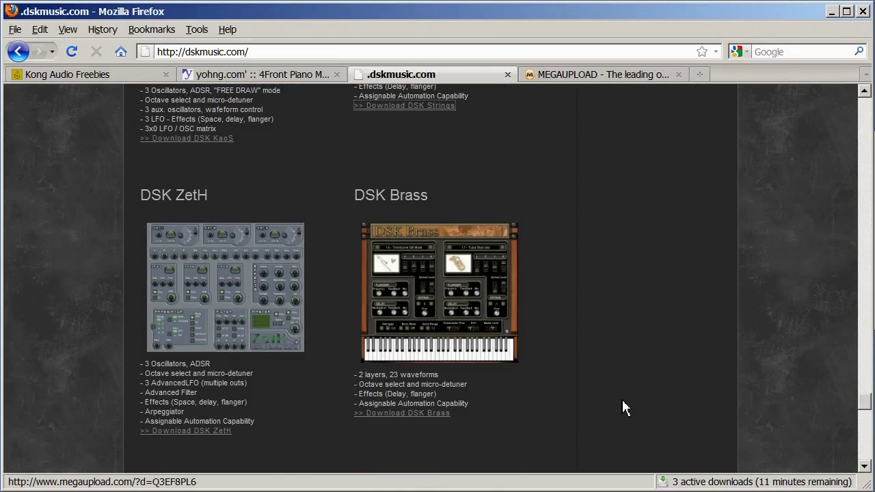
left_click(416, 412)
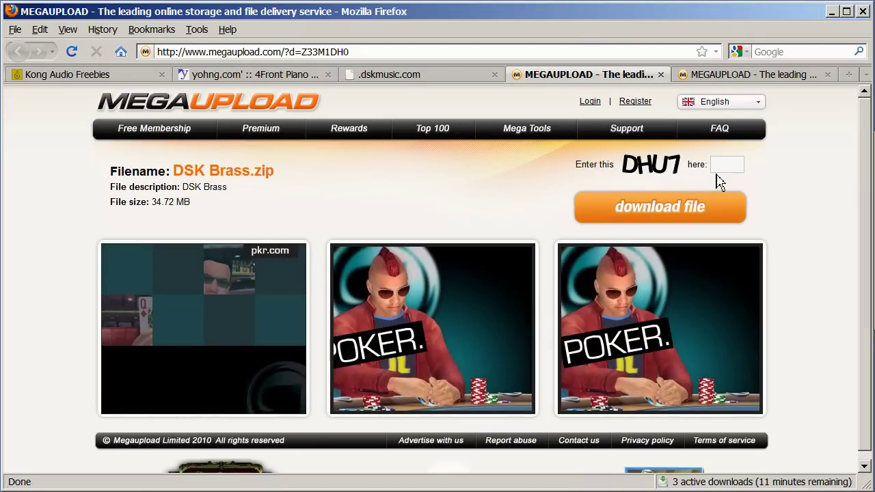
left_click(724, 171)
type("D")
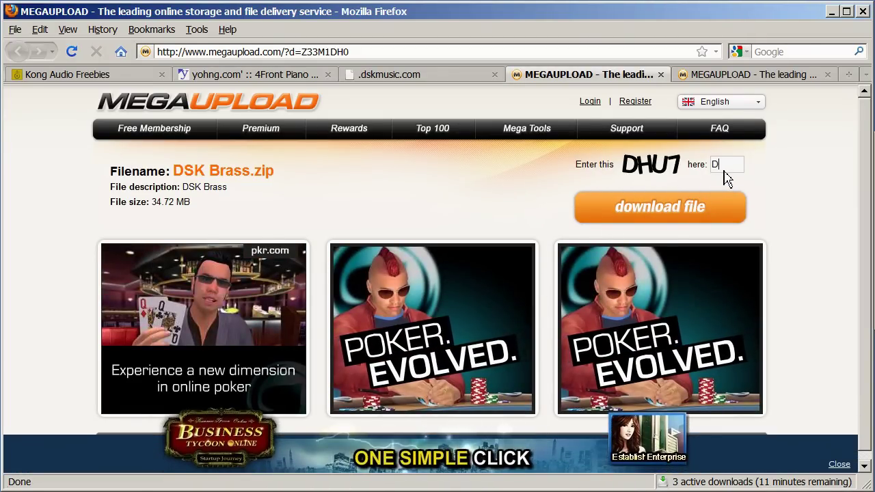
type("HU7")
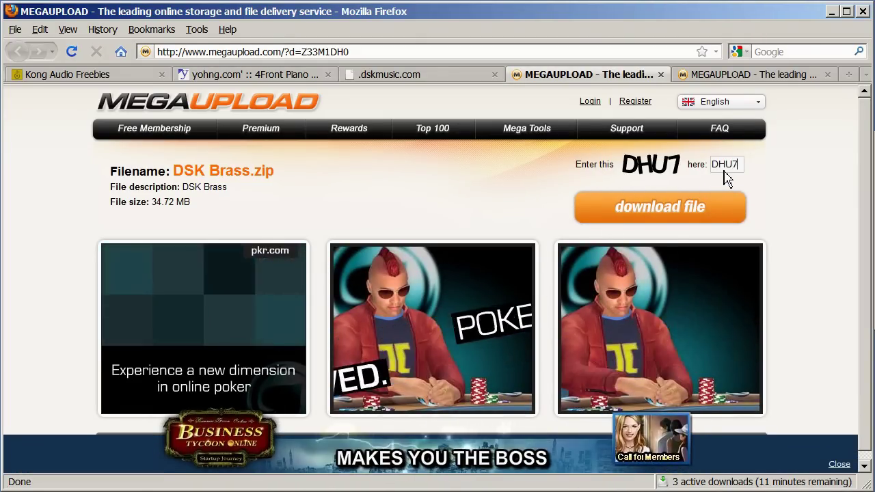
left_click(680, 206)
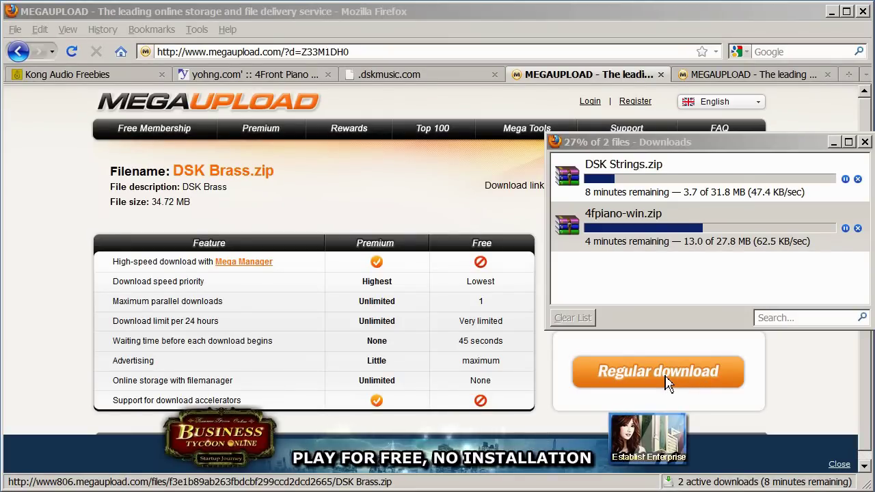
left_click(669, 379)
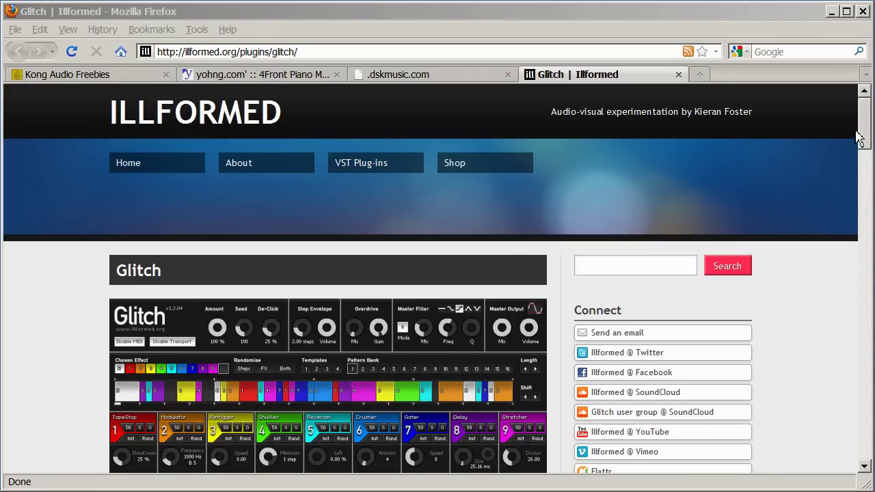
Save dblue_Glitch_v1305.zip from the Illformed Glitch page, then minimize Firefox.
left_click_drag(866, 127, 866, 228)
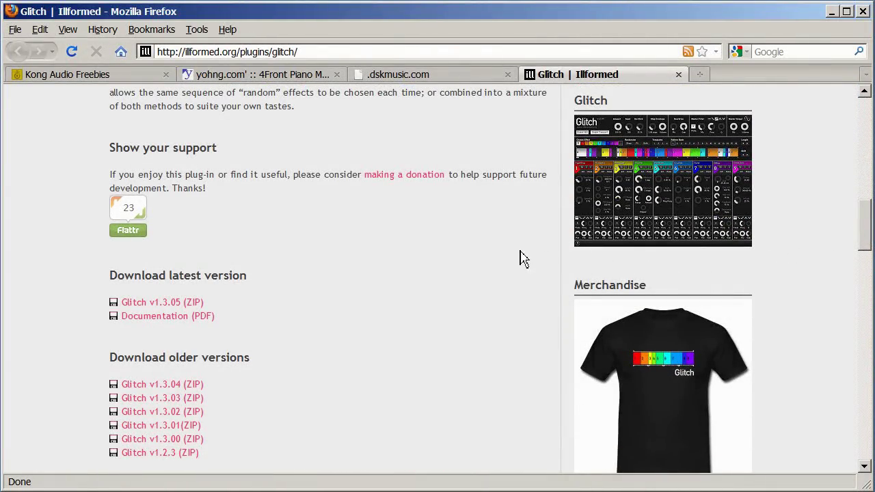
left_click(158, 302)
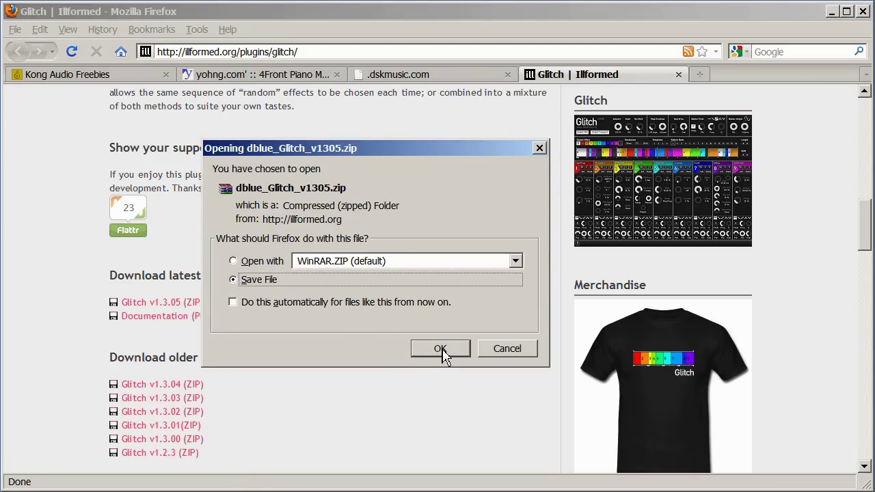
left_click(441, 350)
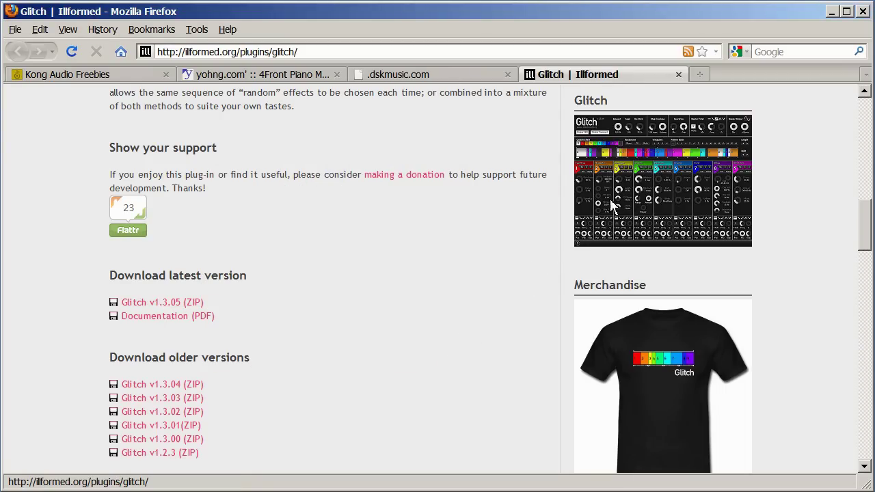
left_click(831, 11)
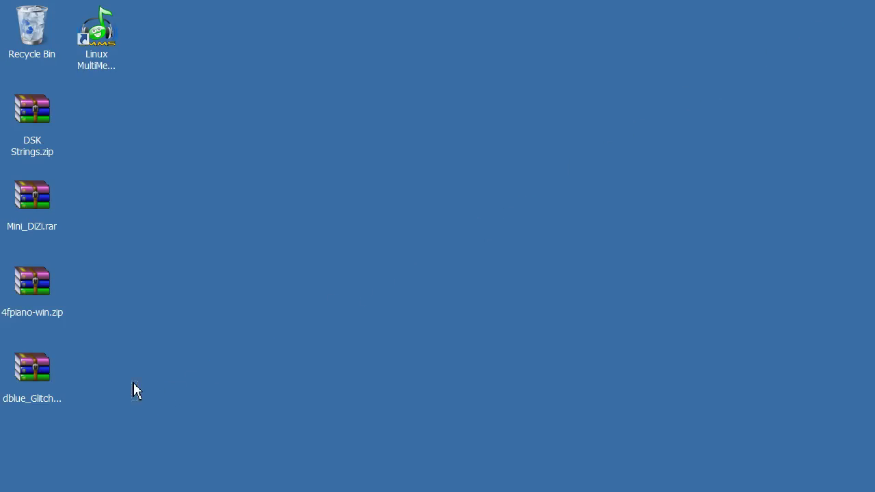
Extract the four archives to separate folders and move the new folders into the second desktop column.
left_click_drag(74, 133, 30, 99)
right_click(30, 99)
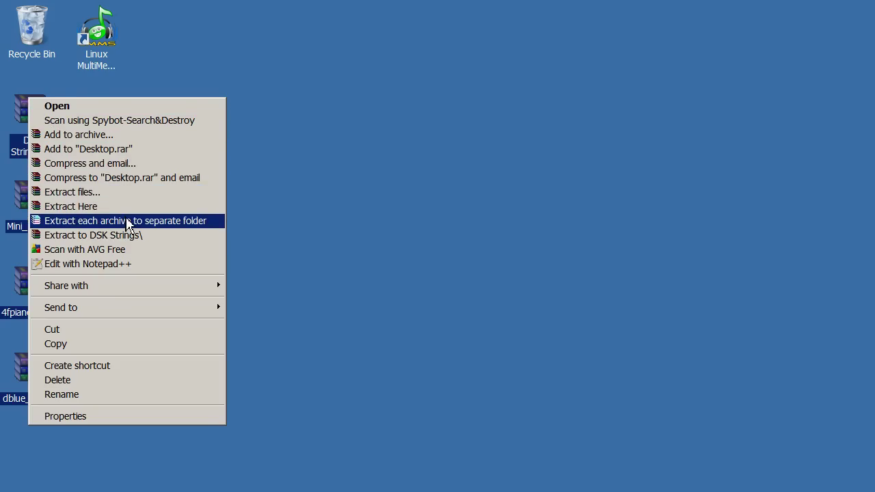
left_click(126, 220)
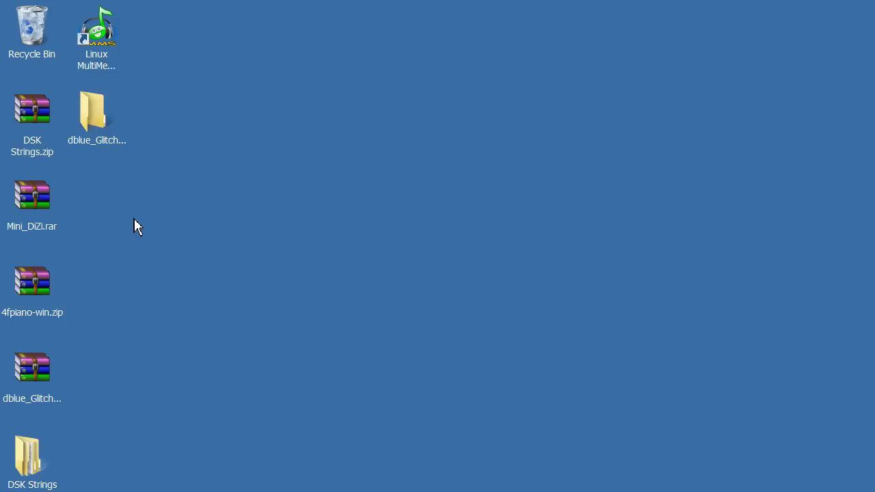
left_click_drag(124, 462, 1, 491)
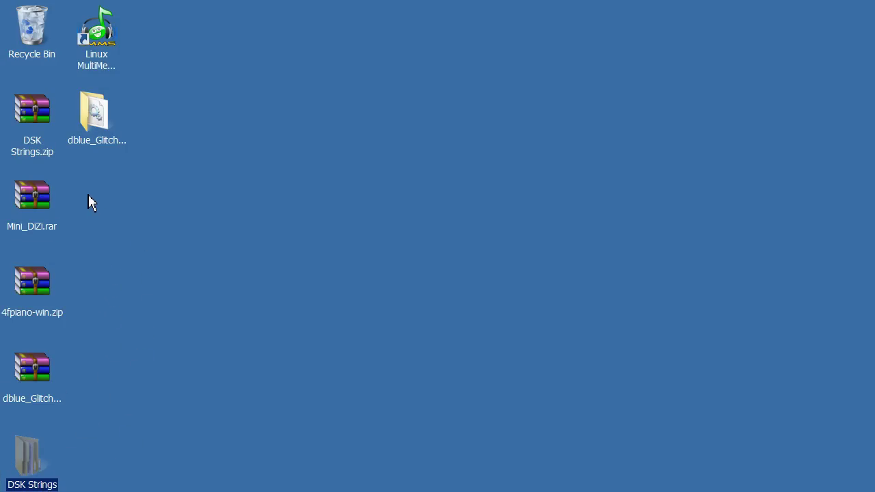
left_click_drag(88, 200, 88, 196)
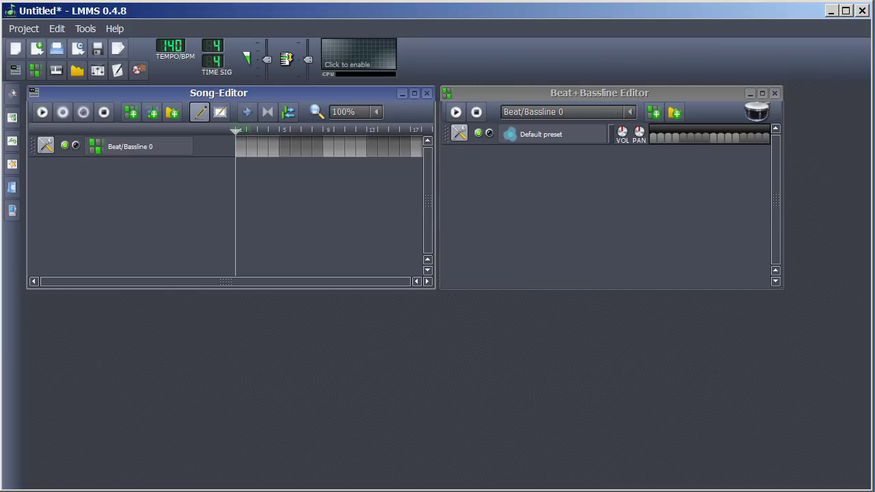
Copy the VST-plugin path C:/Program Files (x86)/LMMS 0.4.8/plugins/ from Settings > Paths, then close settings.
left_click(56, 28)
left_click(72, 87)
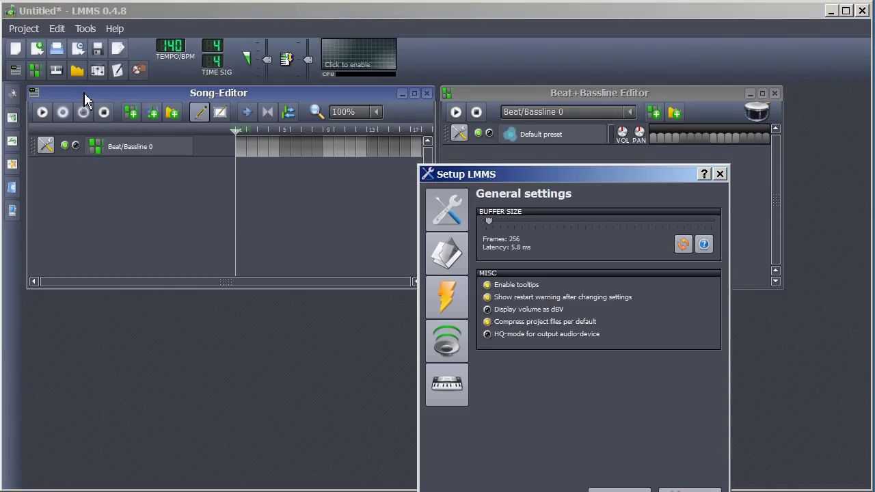
left_click(448, 265)
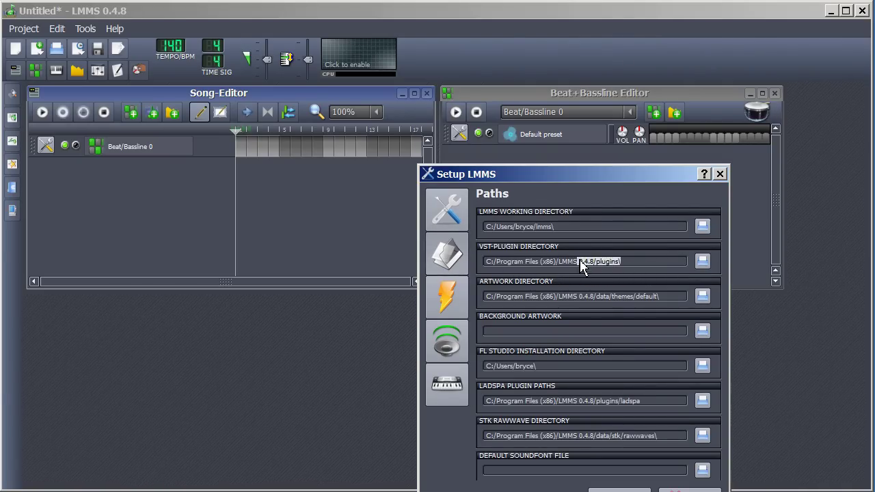
right_click(503, 261)
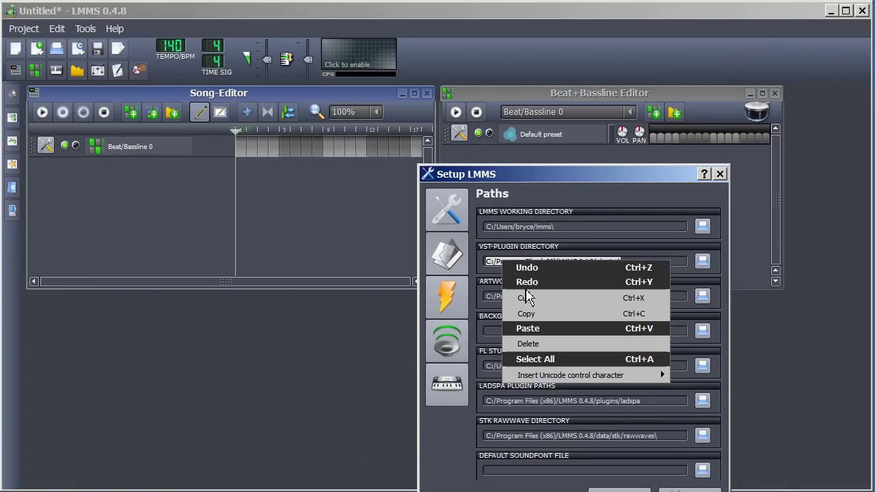
left_click(536, 312)
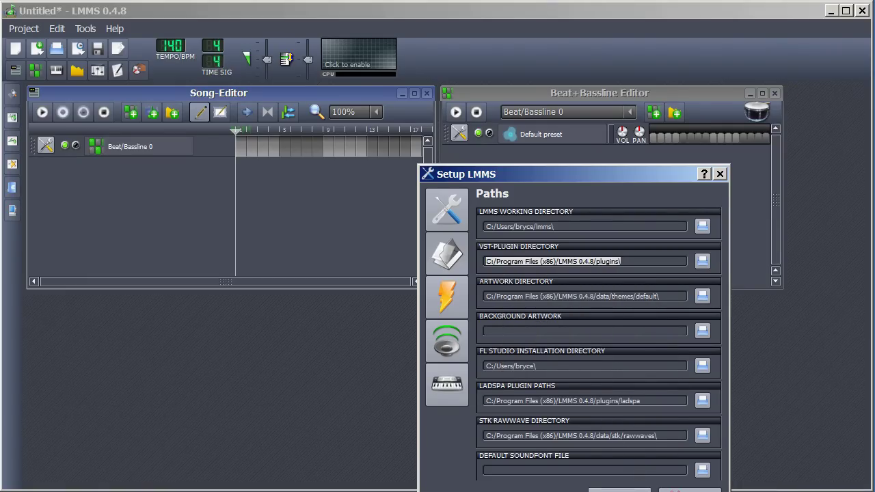
left_click(618, 491)
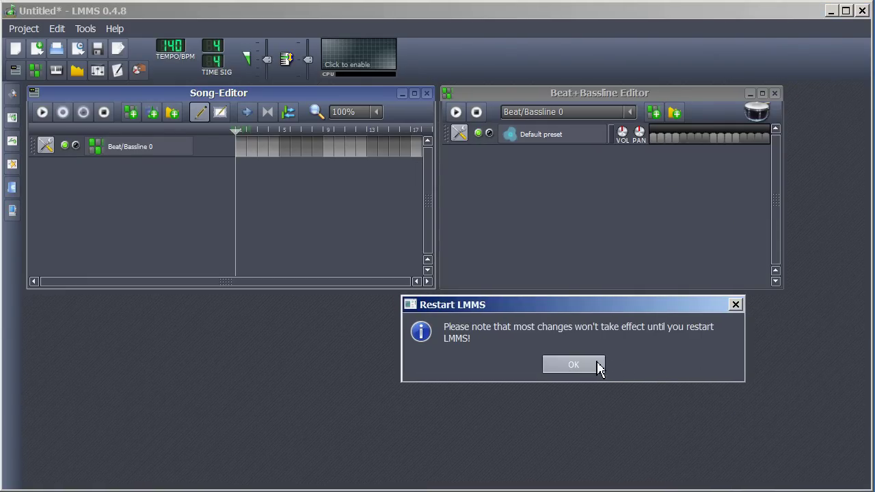
left_click(598, 364)
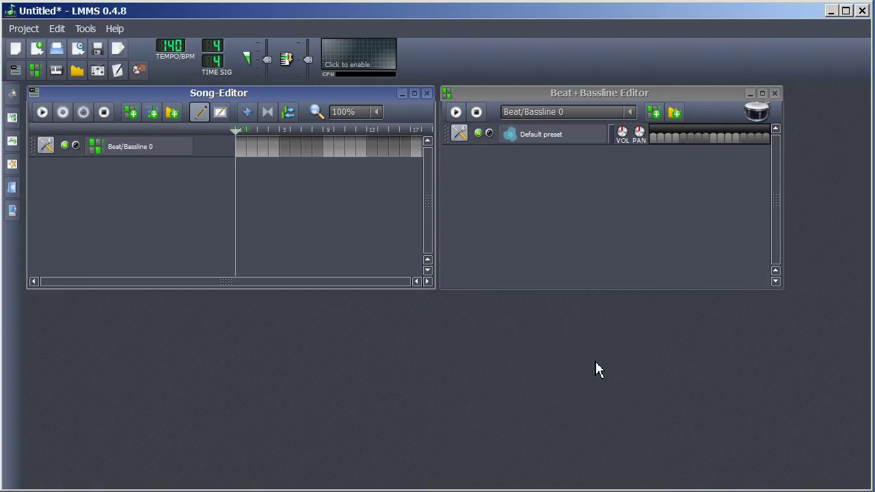
Open the LMMS 0.4.8 plugins folder in Explorer by pasting the copied path into the address bar.
left_click(832, 12)
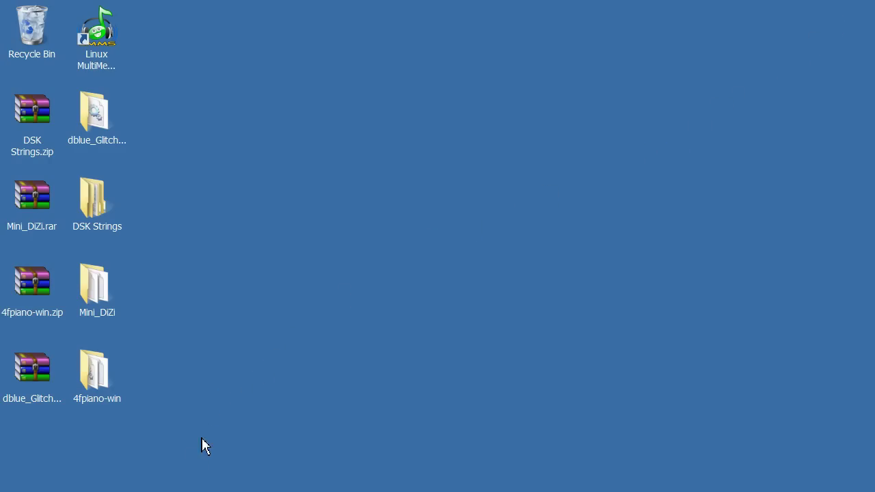
key("super+e")
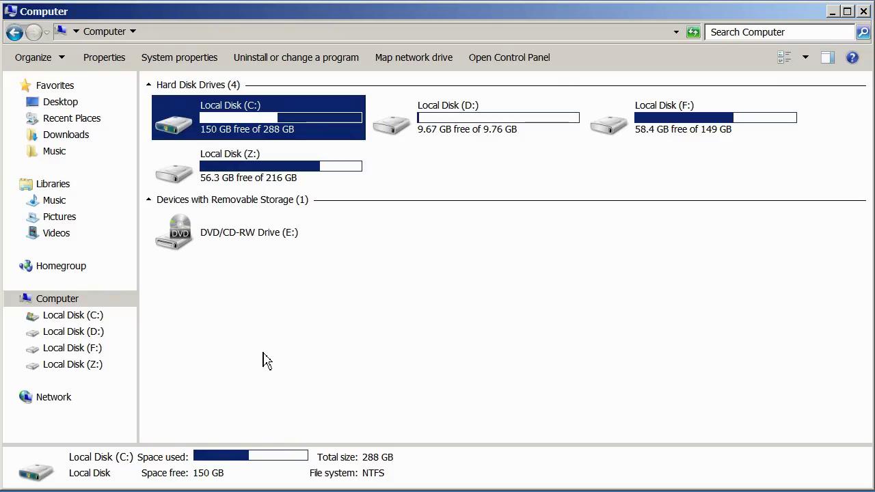
left_click(65, 30)
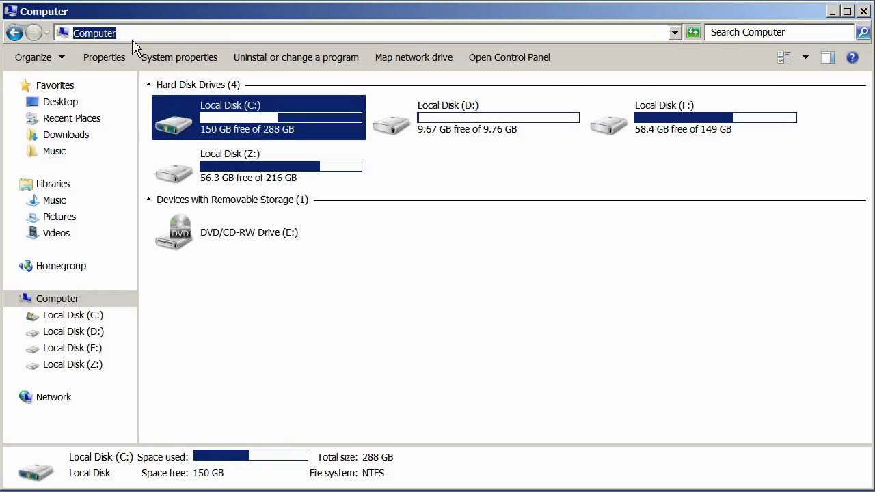
right_click(104, 33)
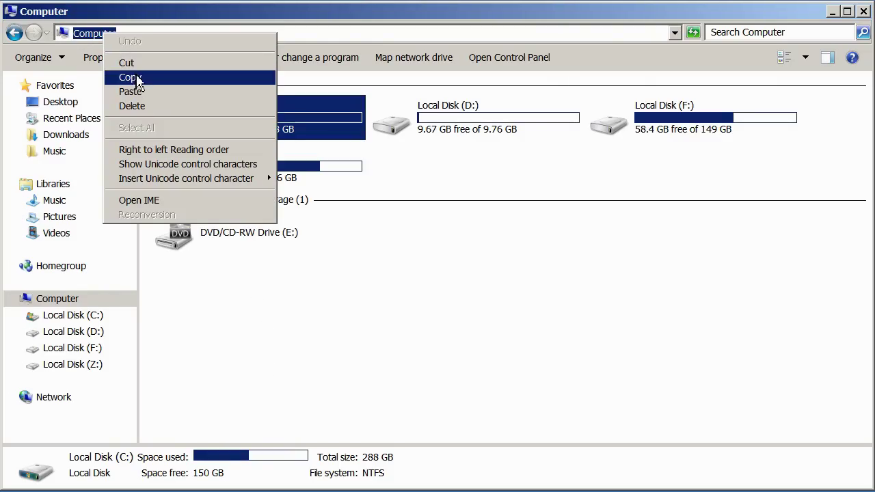
left_click(141, 93)
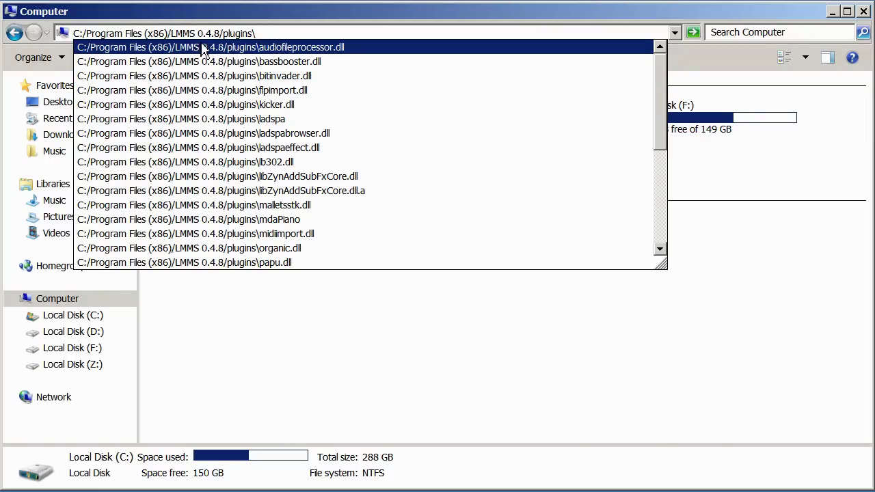
key("Escape")
key("Return")
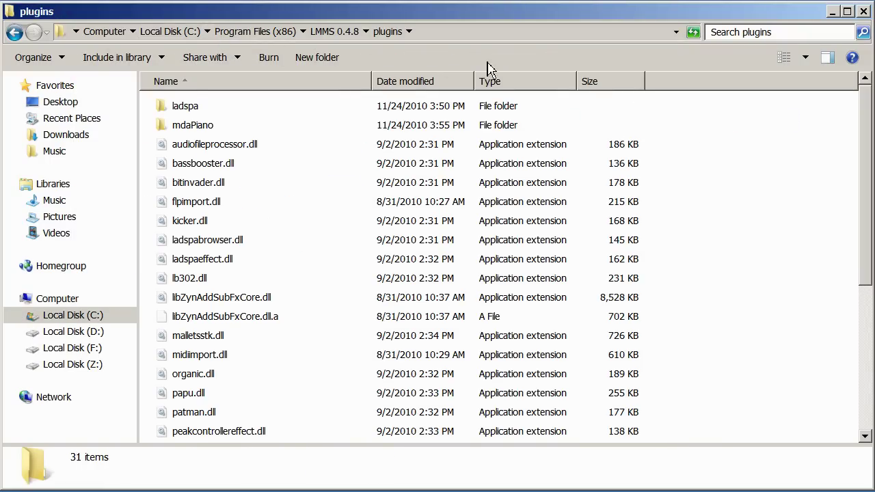
Copy the 4fpiano-win, DSK Strings and Mini_DiZi desktop folders into plugins, granting administrator permission.
left_click(835, 12)
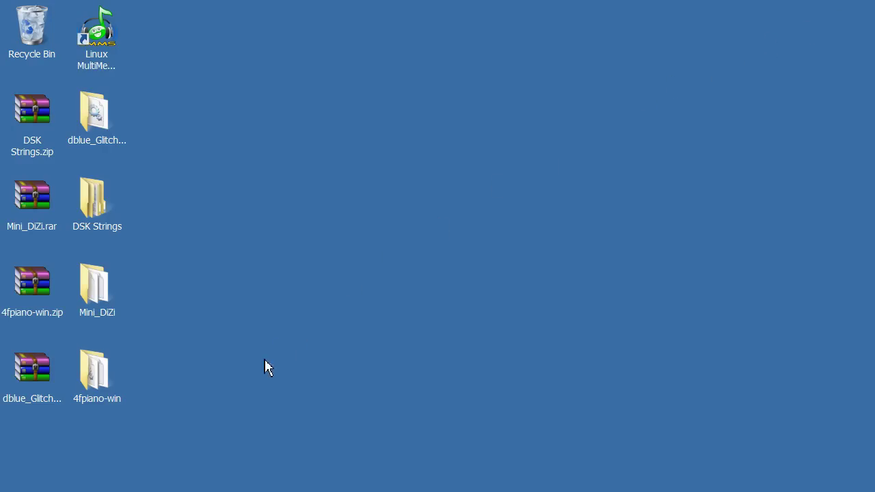
left_click_drag(169, 299, 96, 207)
right_click(96, 207)
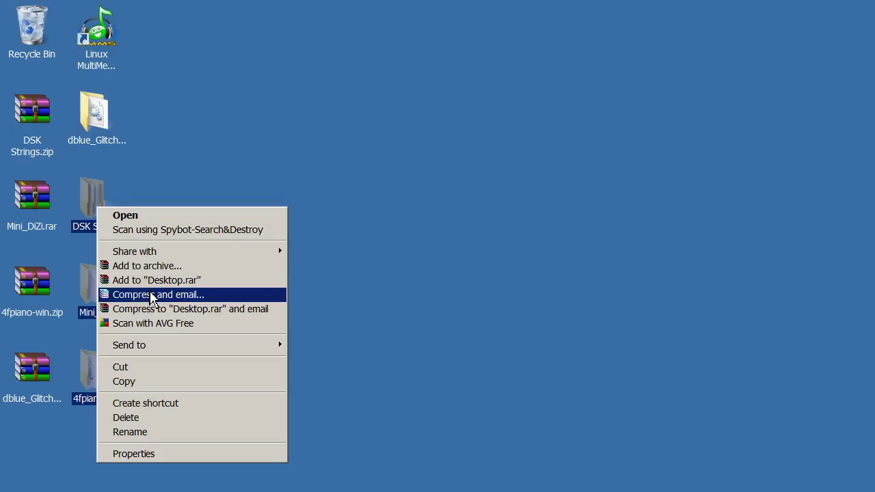
left_click(156, 381)
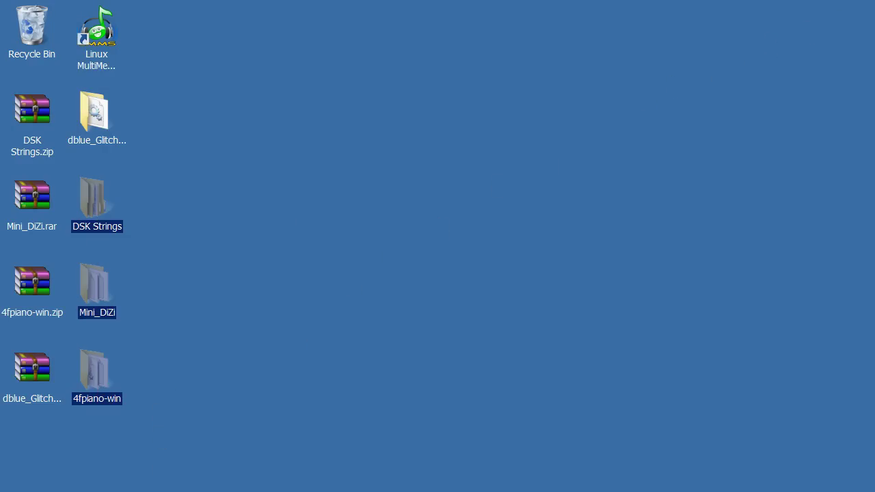
key("alt+Tab")
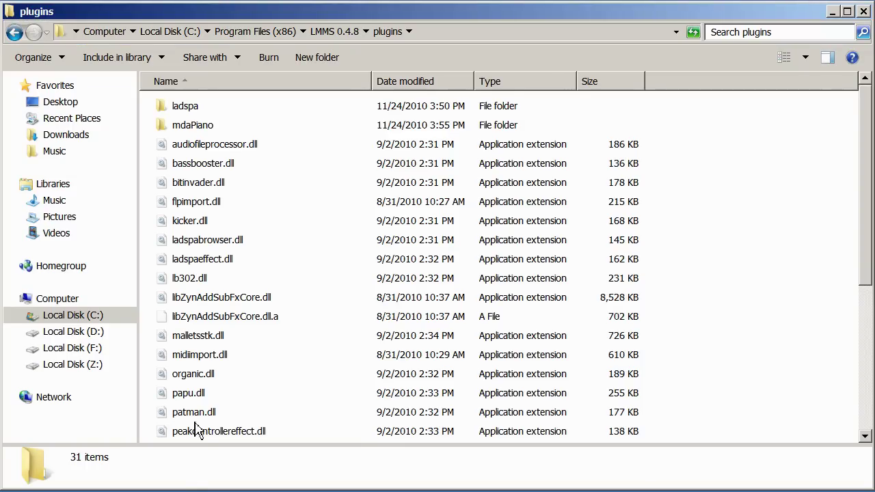
right_click(150, 301)
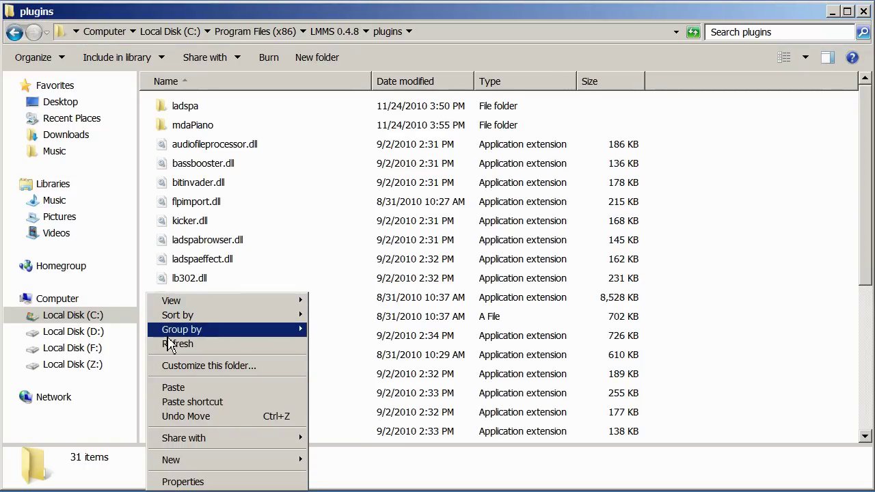
left_click(189, 387)
left_click(550, 408)
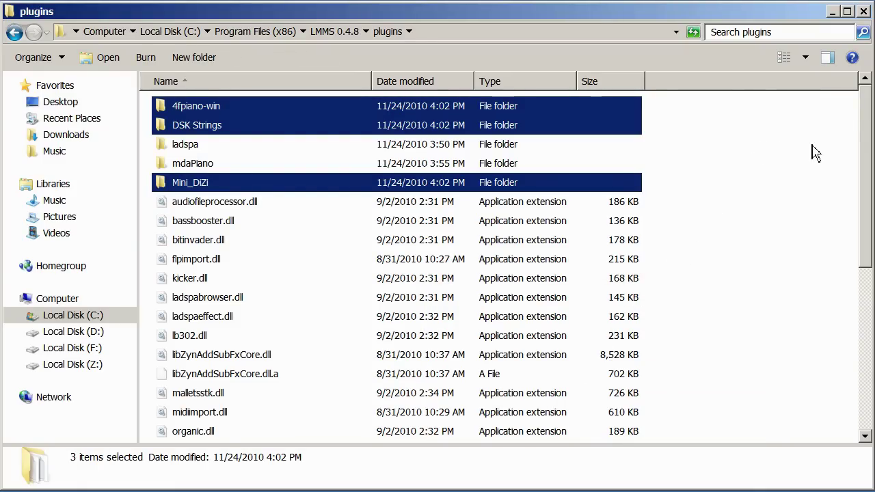
Copy dblue_Glitch_v1_3.dll from the desktop dblue_Glitch folder into plugins, granting administrator permission.
left_click(834, 12)
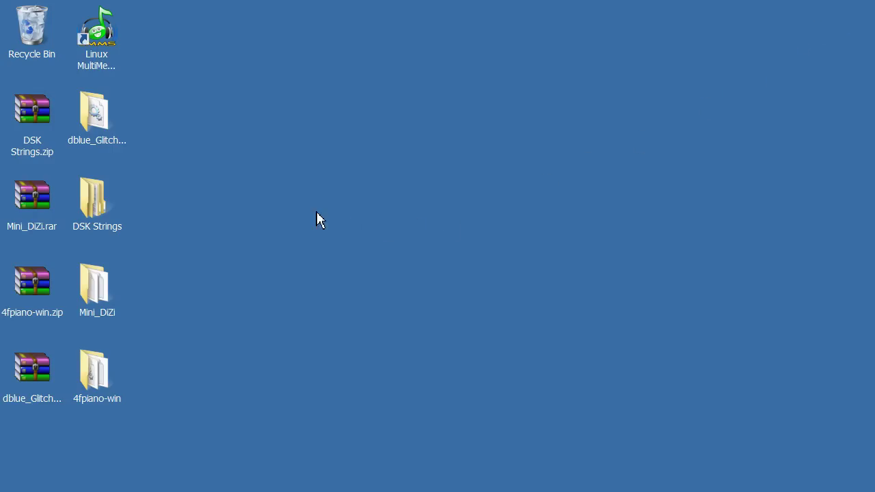
double_click(101, 138)
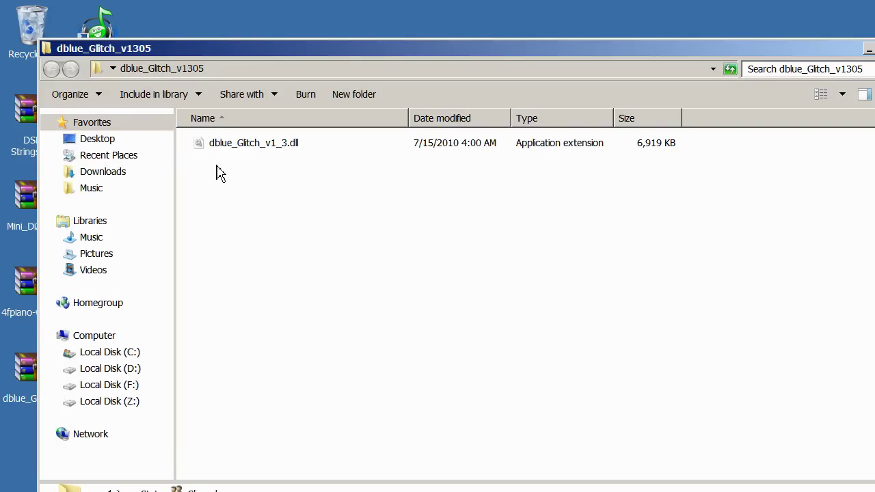
left_click(257, 146)
right_click(256, 143)
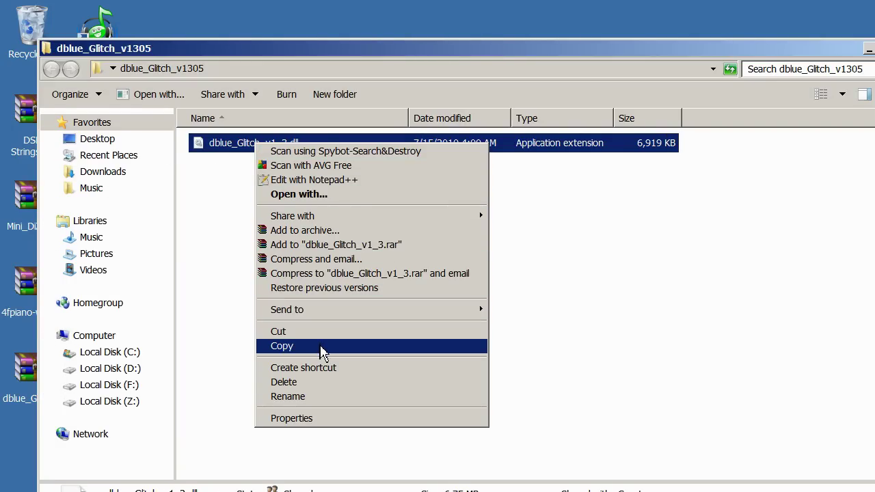
left_click(322, 346)
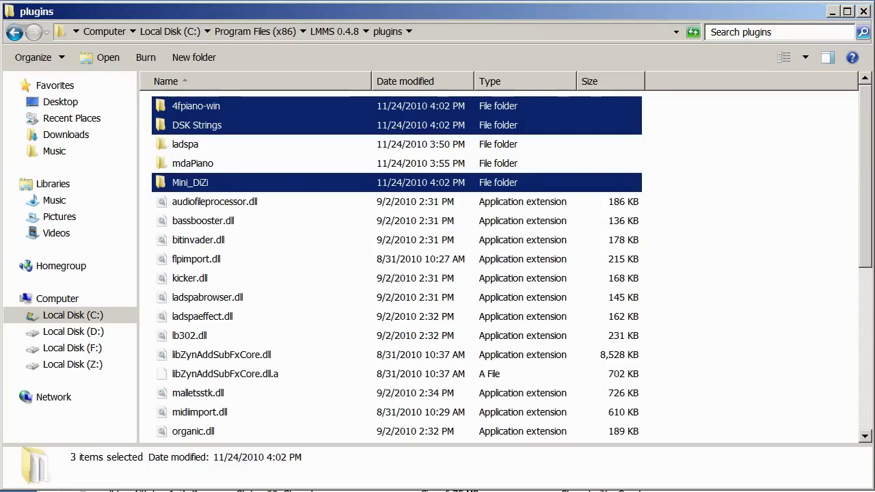
left_click(151, 326)
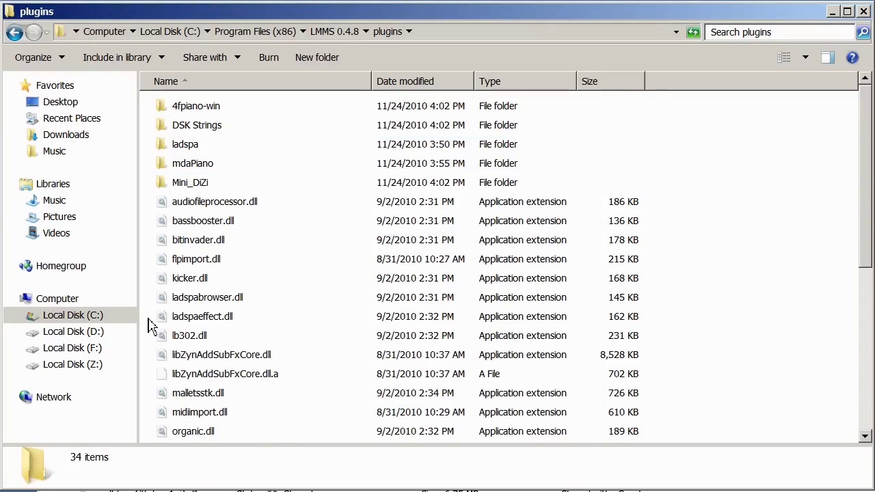
right_click(151, 326)
left_click(186, 412)
left_click(548, 419)
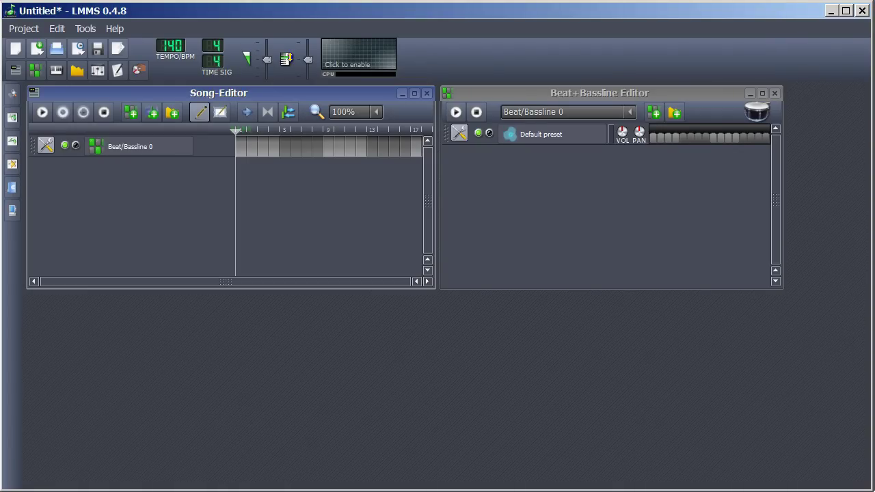
Drag VeSTige into the Beat+Bassline Editor and load Mini_DiZi\Mini_DiZi.dll into the new track.
left_click(17, 95)
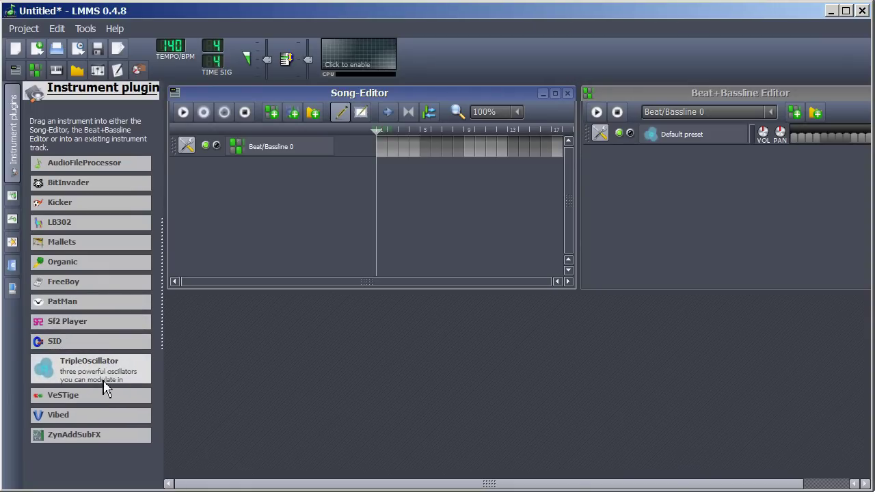
left_click_drag(107, 406, 647, 207)
left_click(669, 159)
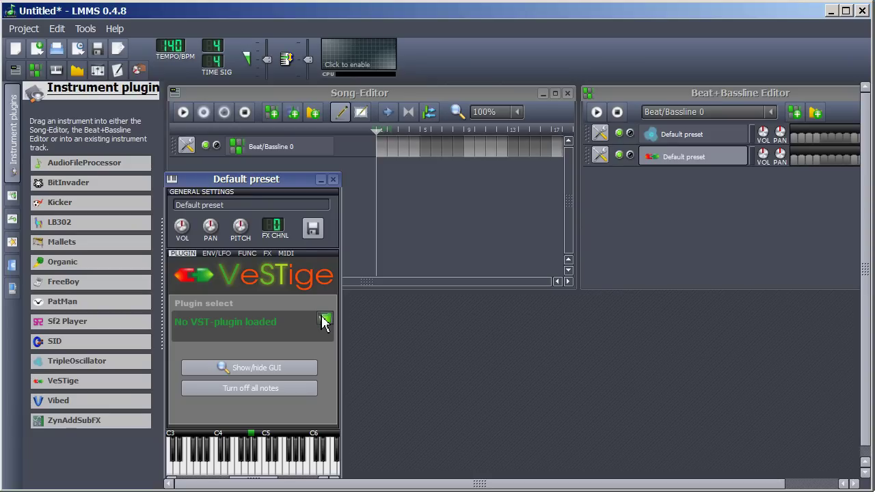
left_click(324, 320)
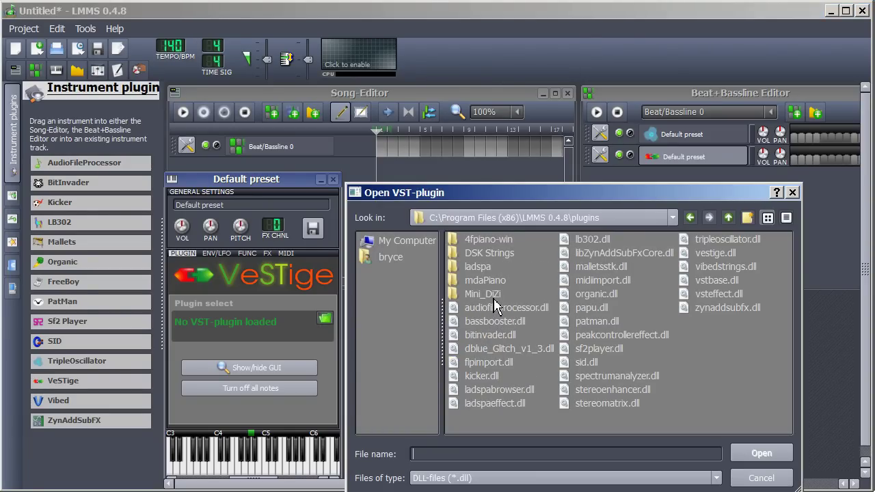
double_click(494, 295)
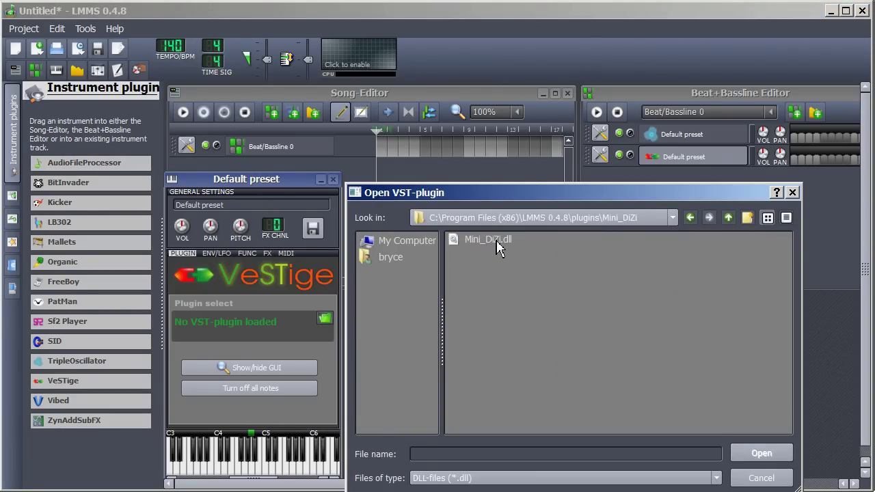
double_click(496, 241)
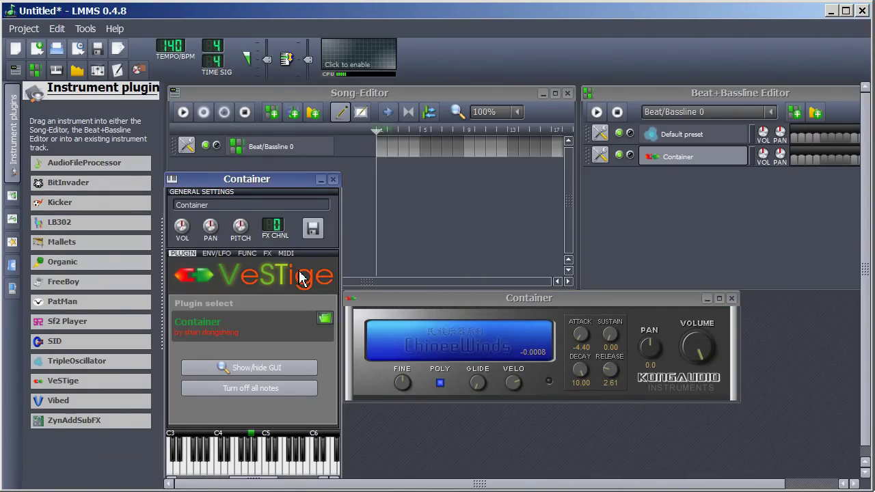
Add 'VST Effect: dblue_Glitch_v1_3' to the Container instrument's FX chain.
left_click(268, 254)
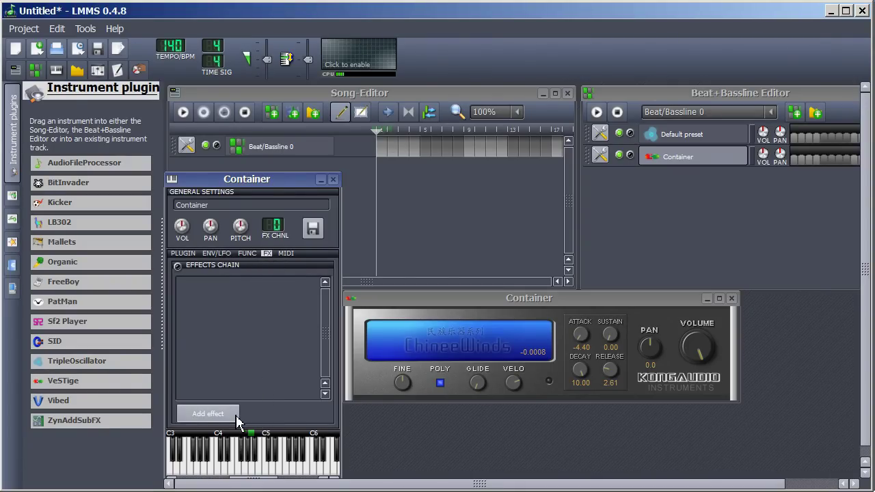
left_click(208, 414)
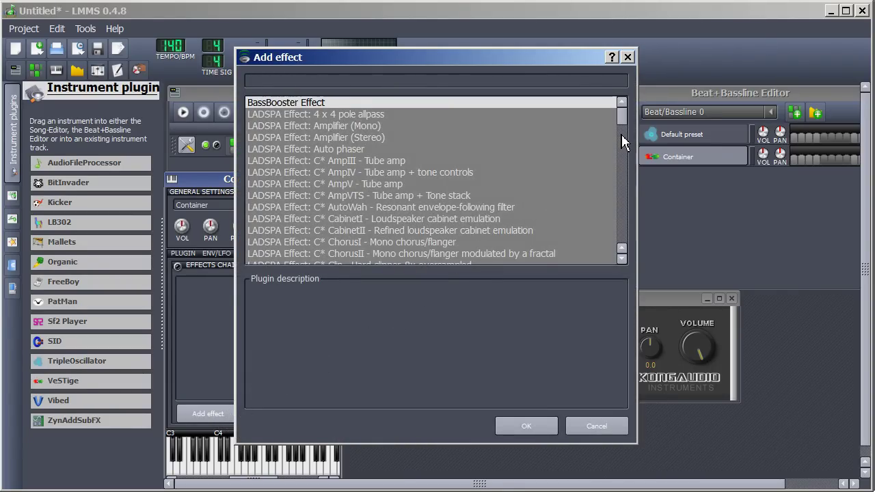
left_click_drag(625, 119, 611, 222)
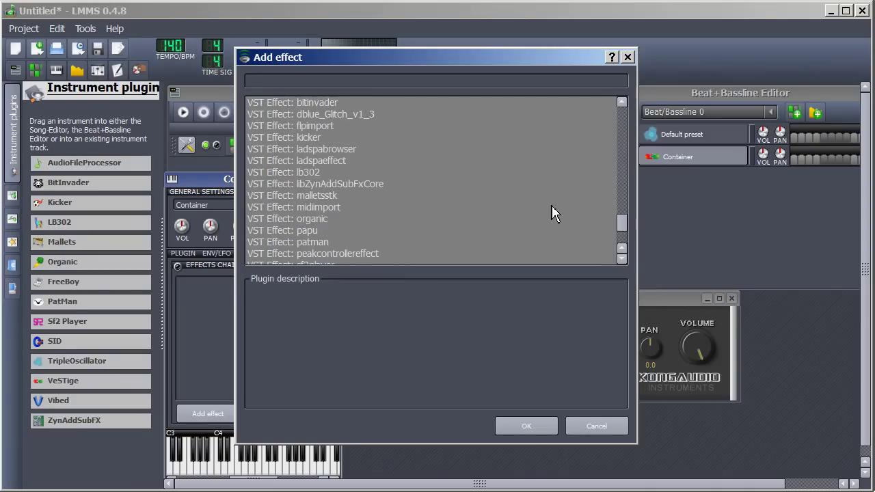
left_click(359, 115)
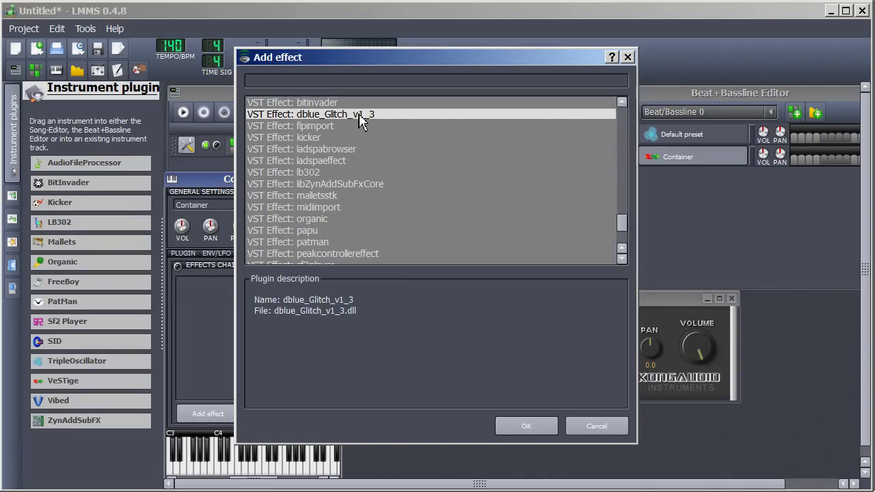
left_click(517, 431)
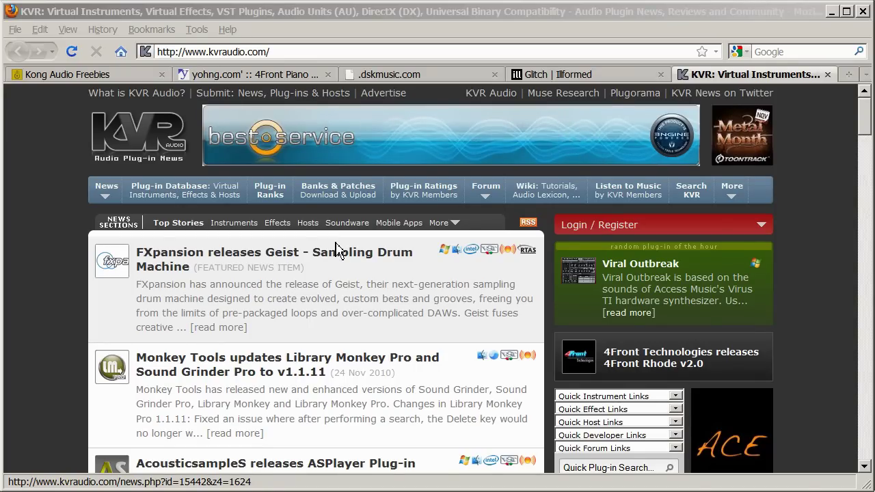
On the Plug-in Database search page, add Flute and Organ to the instrument categories.
left_click(203, 195)
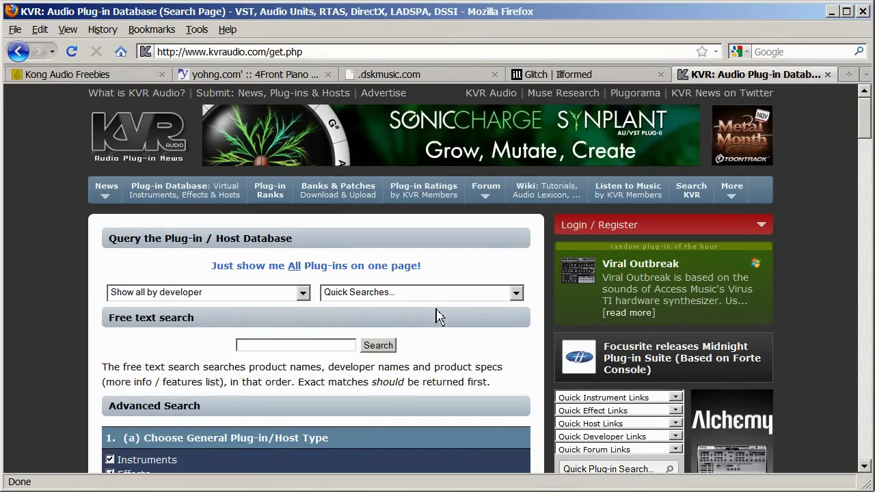
left_click_drag(867, 113, 865, 152)
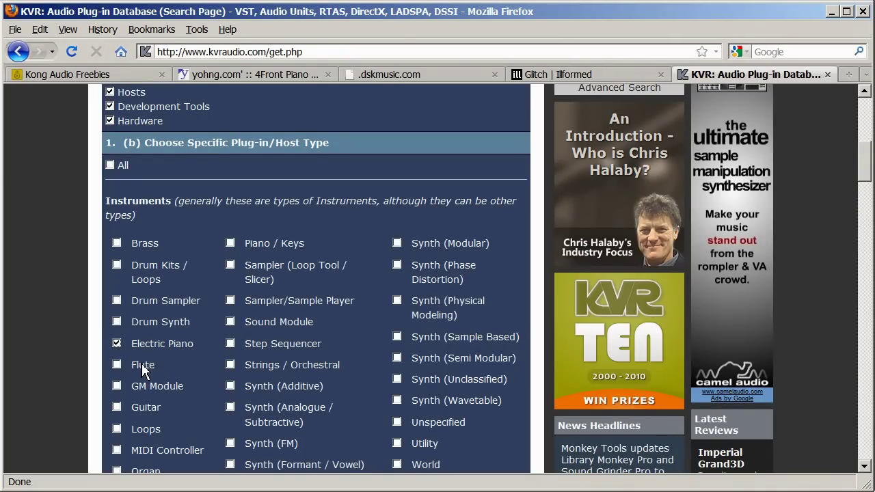
left_click(119, 368)
scroll(133, 402, "down", 2)
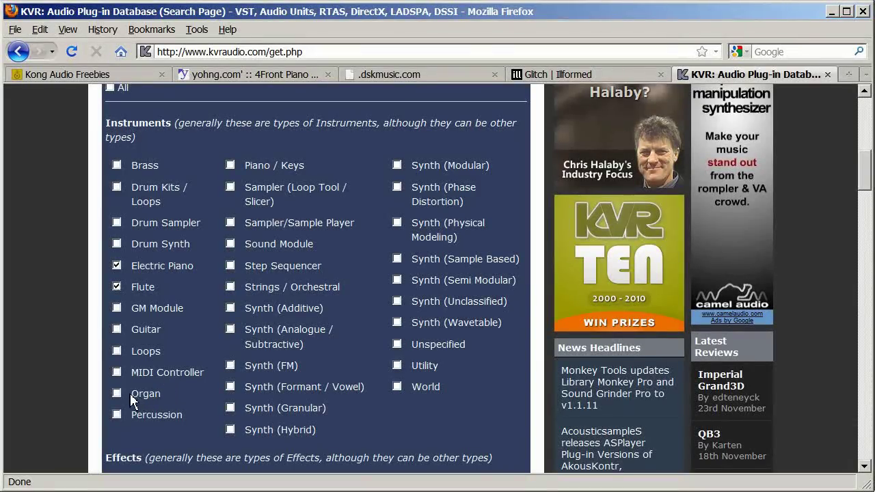
left_click(122, 394)
Exclude Commercial and Unreleased plug-ins, show 30 results per page, and run the search.
scroll(50, 270, "down", 15)
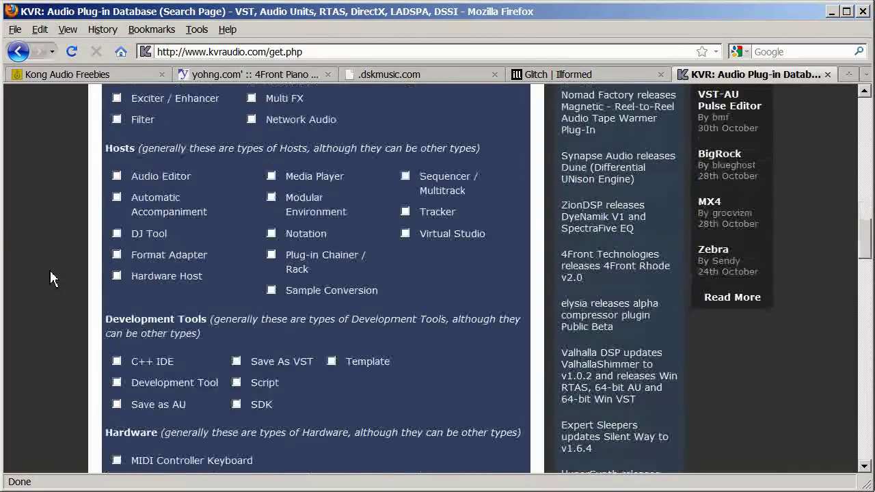
scroll(49, 270, "down", 8)
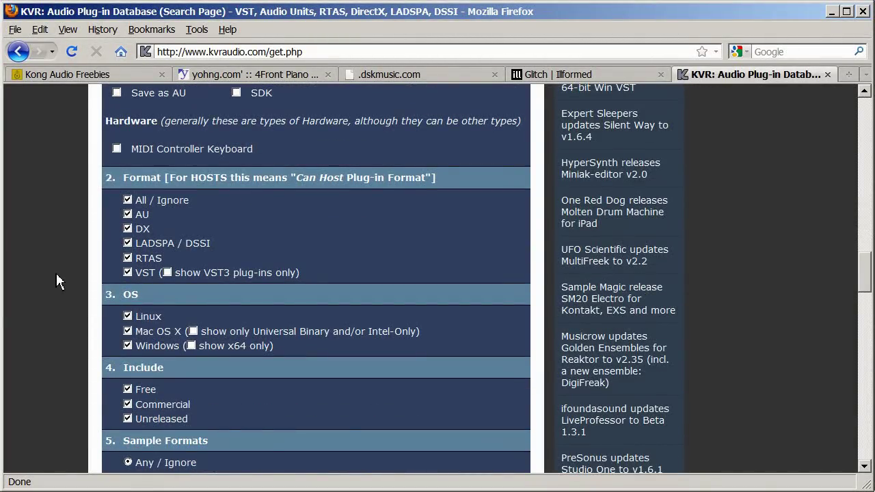
scroll(56, 273, "down", 2)
left_click(127, 326)
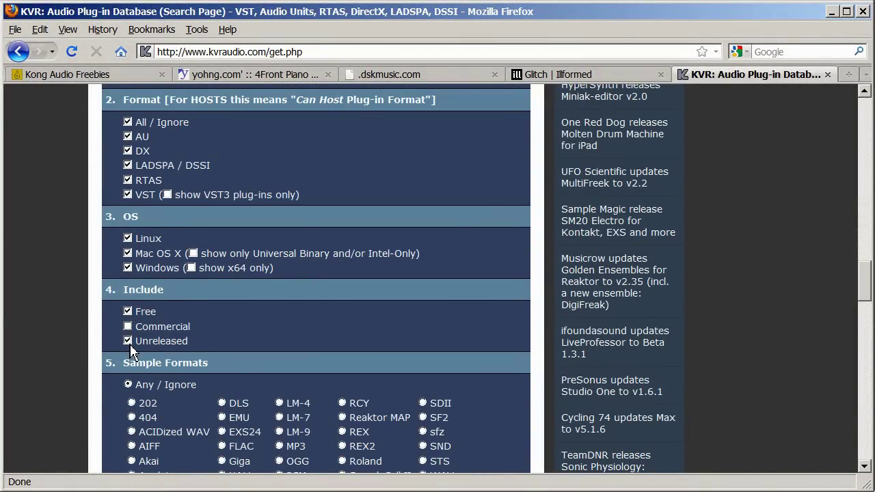
left_click(129, 342)
scroll(56, 317, "down", 13)
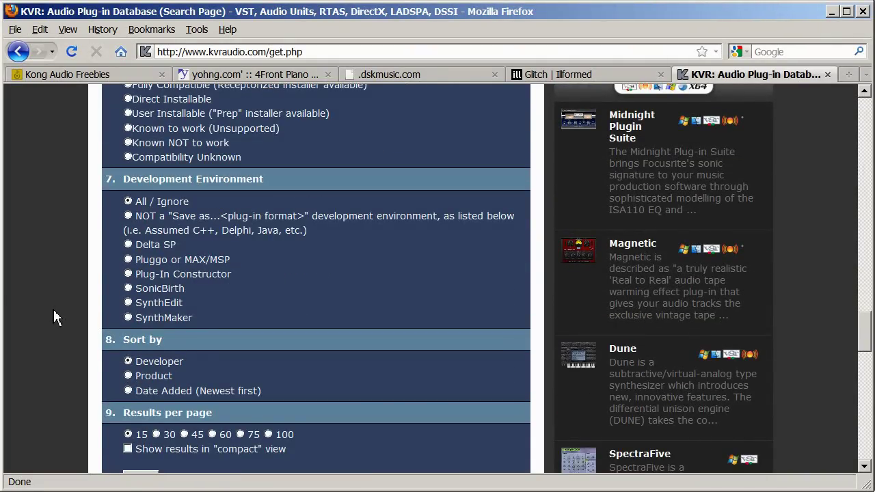
scroll(56, 317, "down", 4)
left_click(157, 278)
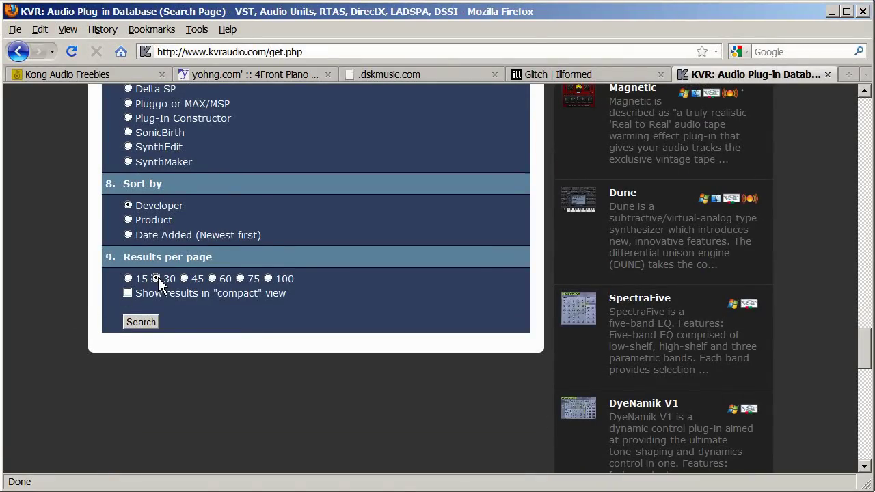
left_click(141, 323)
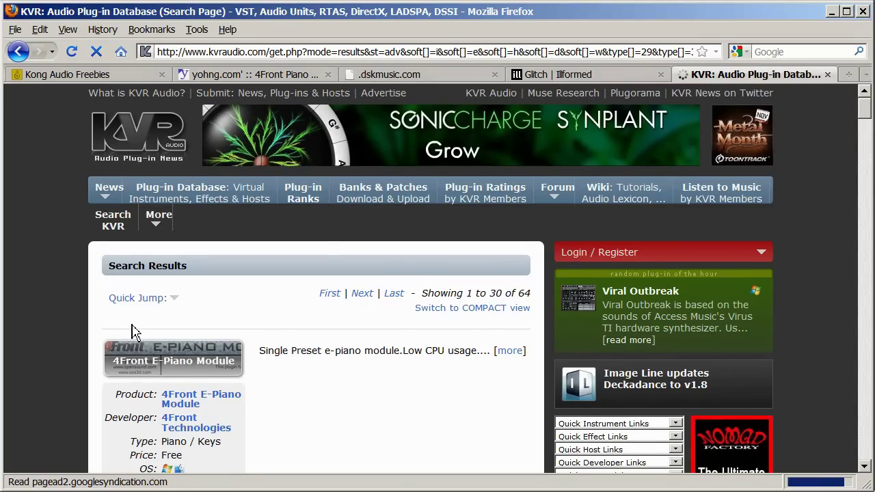
Find Ticky Clav in the search results and open its link in a new tab.
scroll(61, 328, "down", 2)
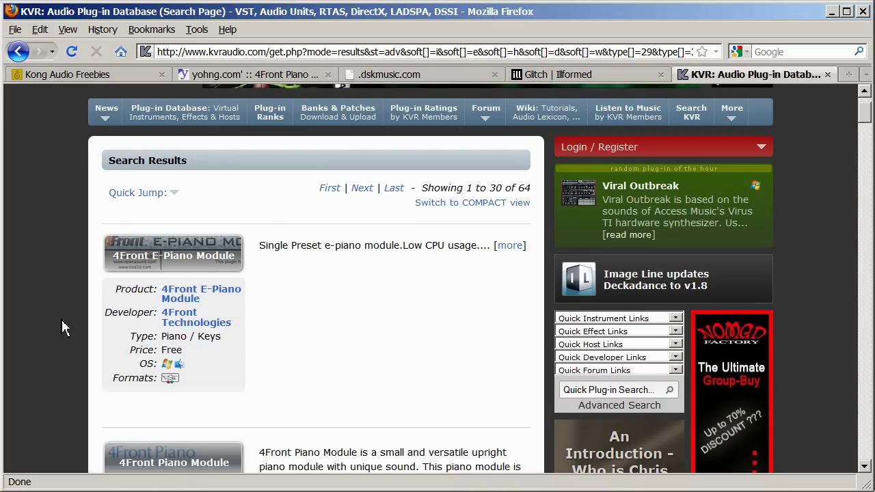
scroll(61, 326, "down", 10)
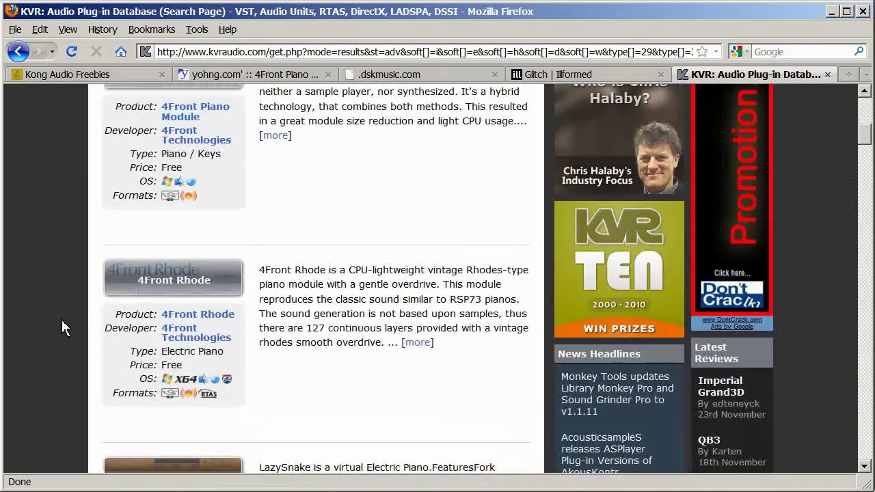
scroll(61, 328, "down", 2)
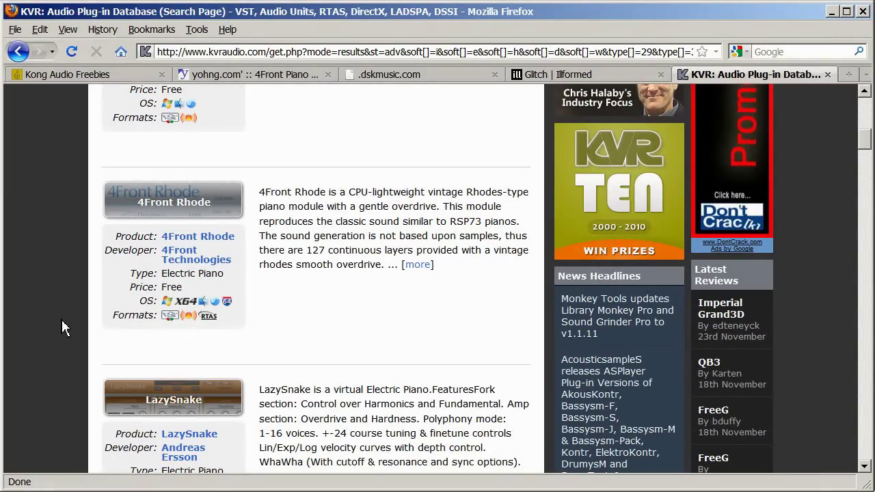
scroll(62, 328, "down", 6)
scroll(61, 327, "down", 12)
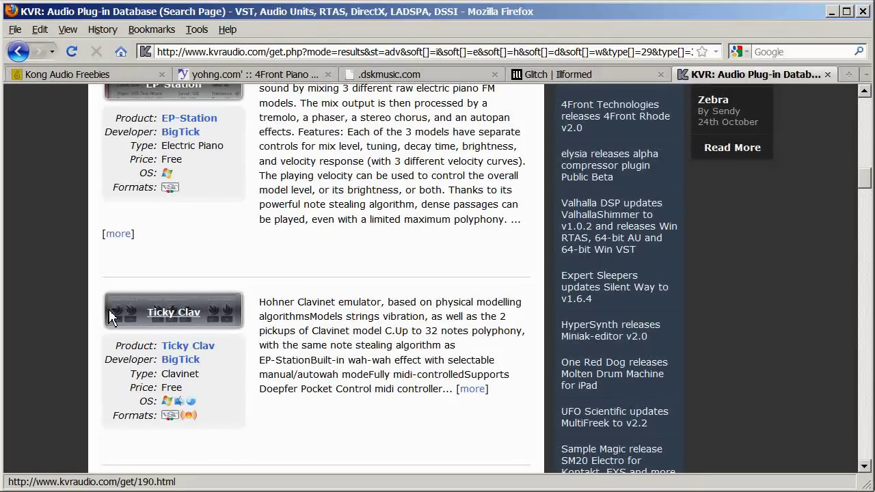
right_click(142, 306)
left_click(164, 332)
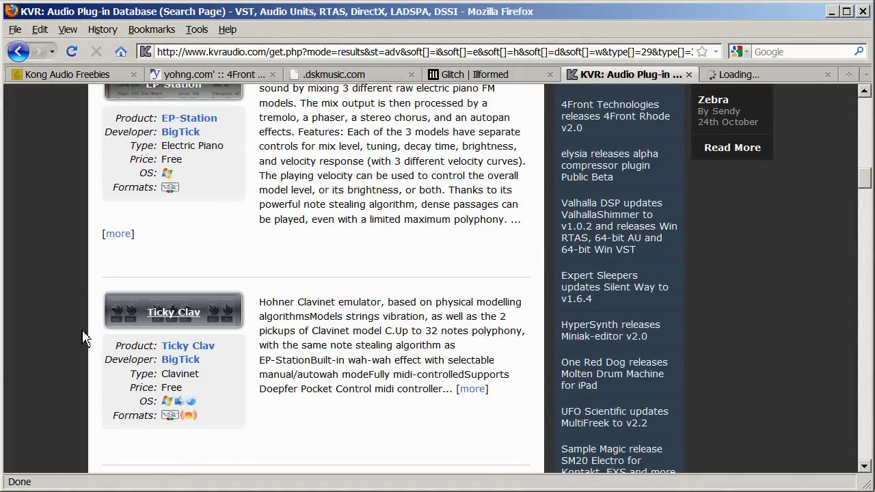
Switch to the Ticky Clav product page and view its version 1.1 download table.
scroll(78, 331, "down", 6)
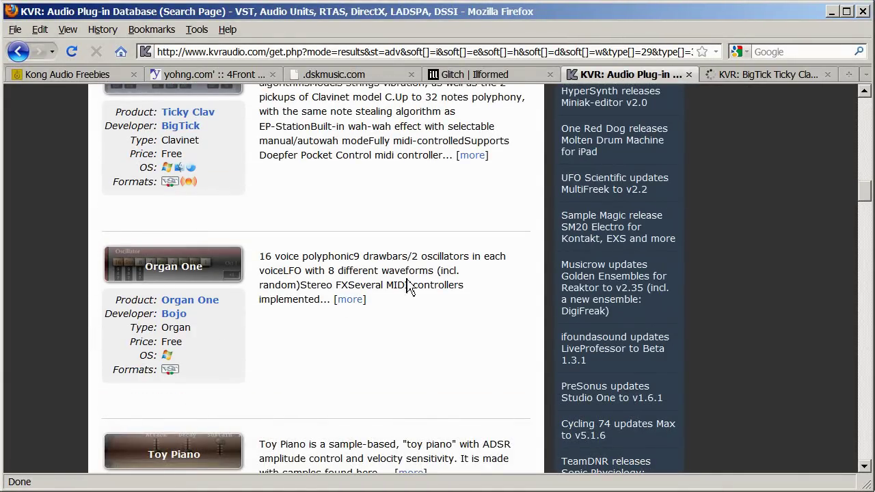
left_click(748, 78)
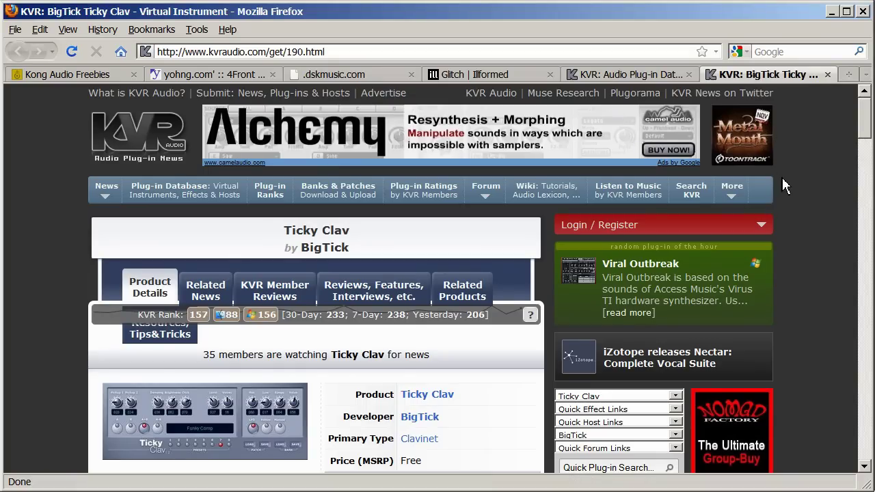
scroll(786, 188, "down", 8)
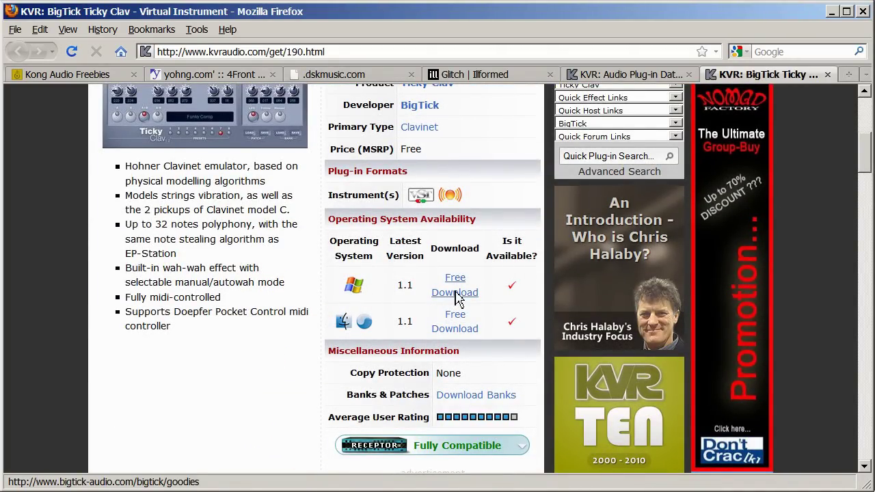
scroll(479, 266, "up", 8)
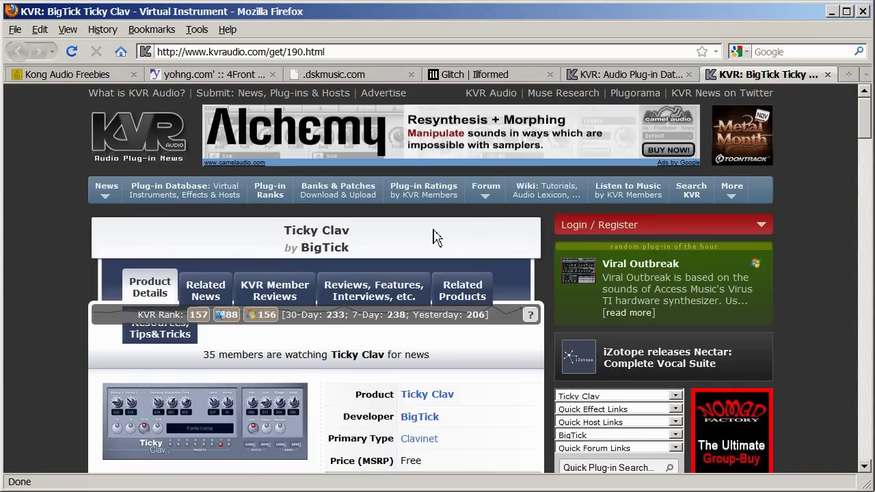
From Plug-in Ratings, list free plug-ins by Overall Rating, led by Ugo Rez at 9.725.
left_click(410, 193)
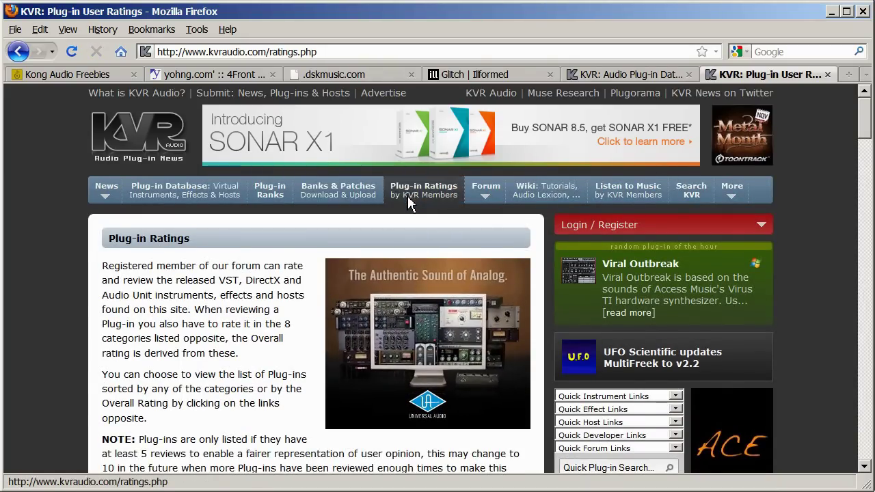
scroll(284, 273, "down", 6)
scroll(253, 280, "down", 2)
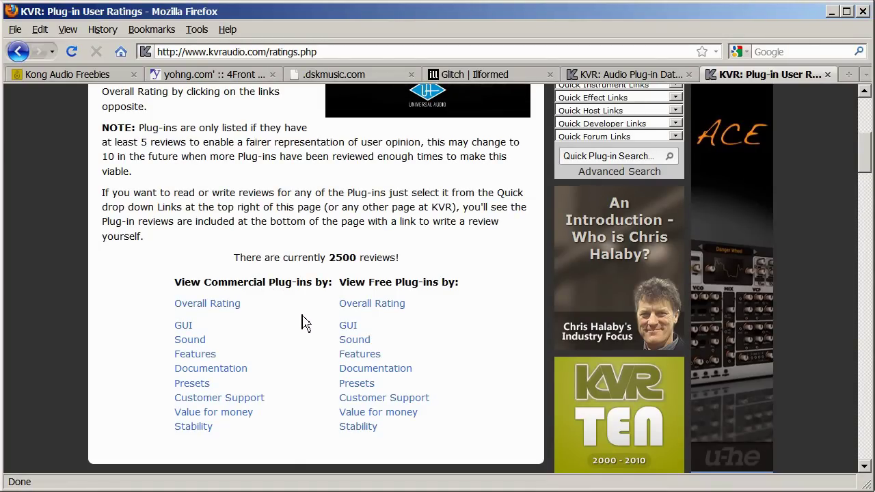
left_click(370, 305)
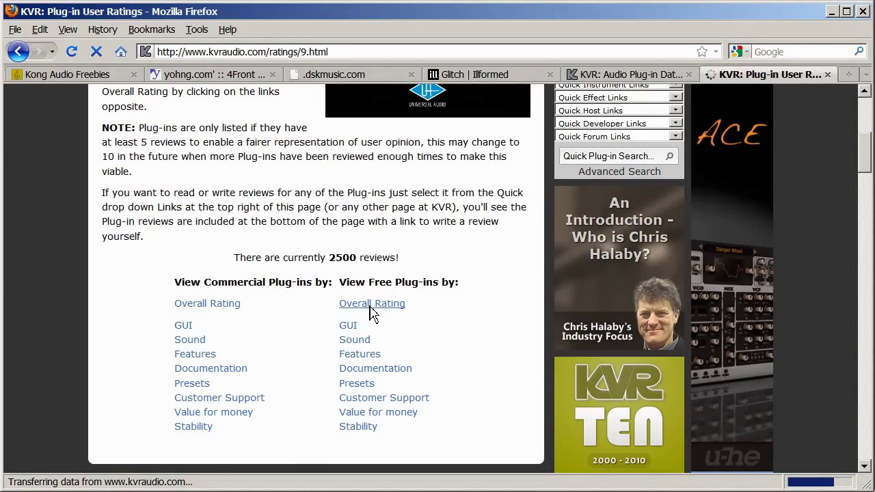
scroll(361, 317, "down", 4)
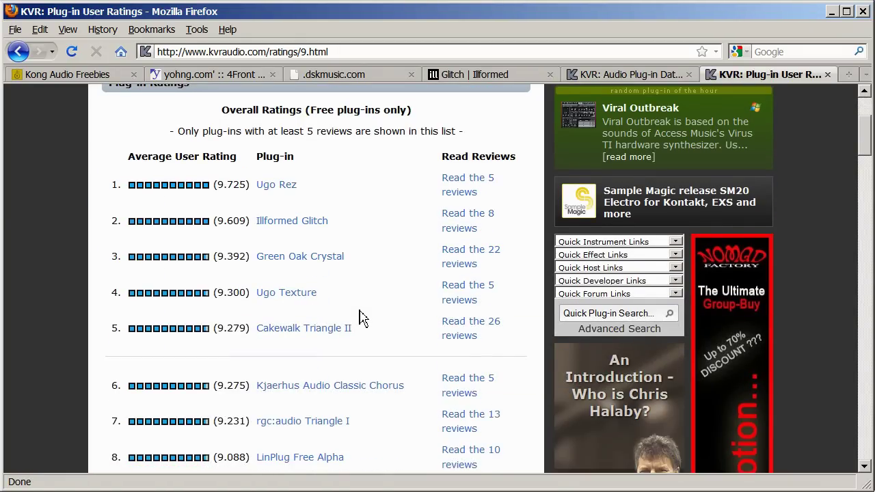